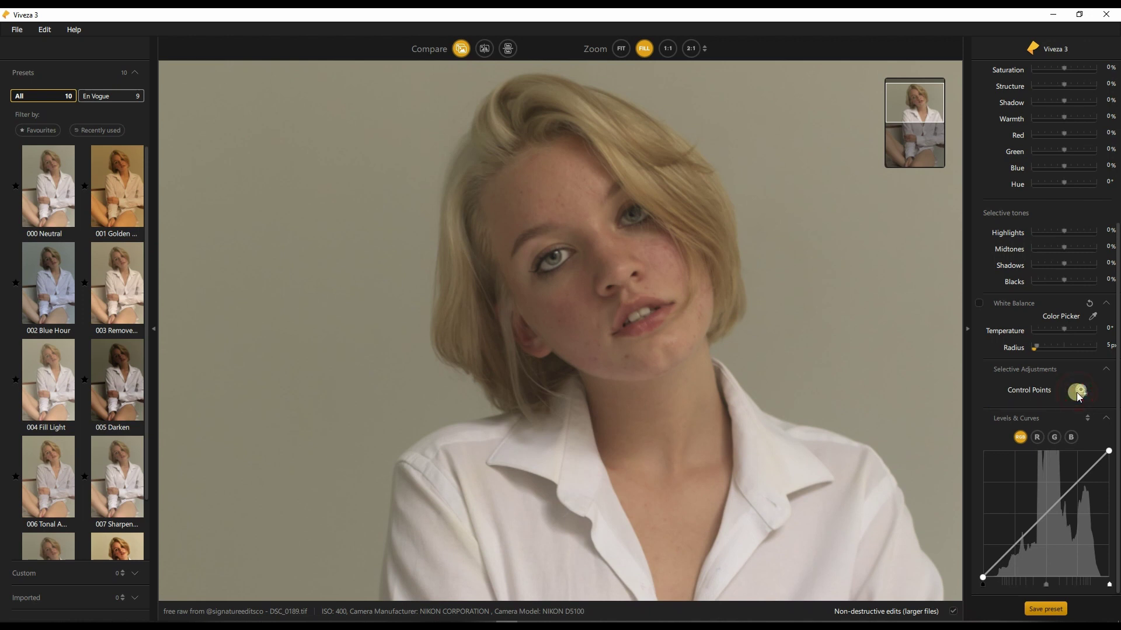
Add a control point on the face, then add and delete a second one on the chin
left_click(561, 221)
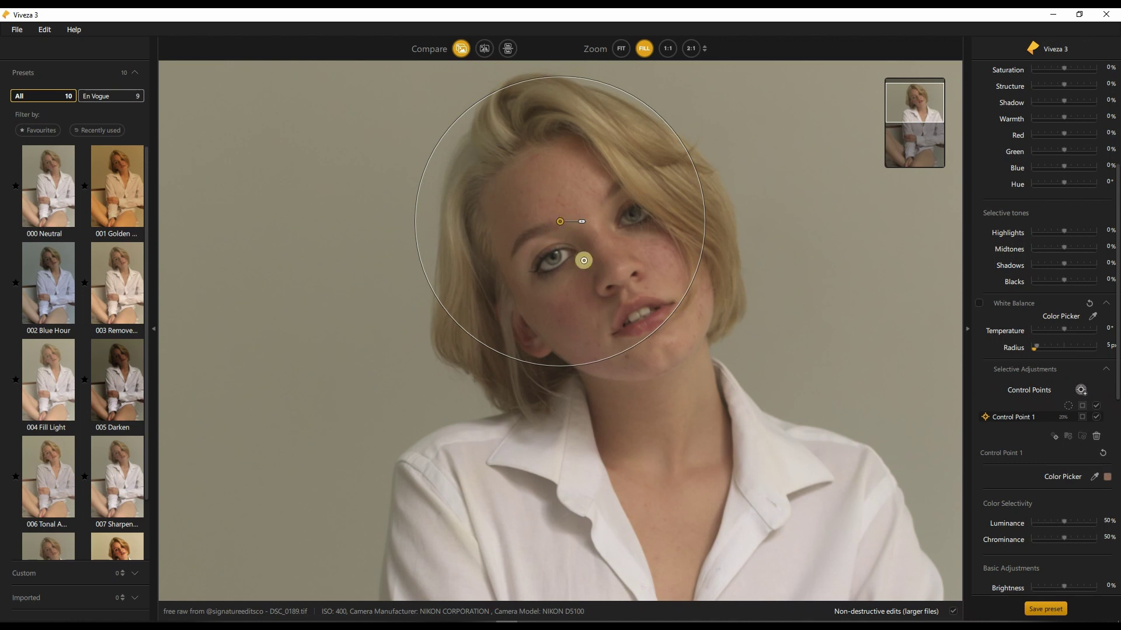
left_click(650, 359)
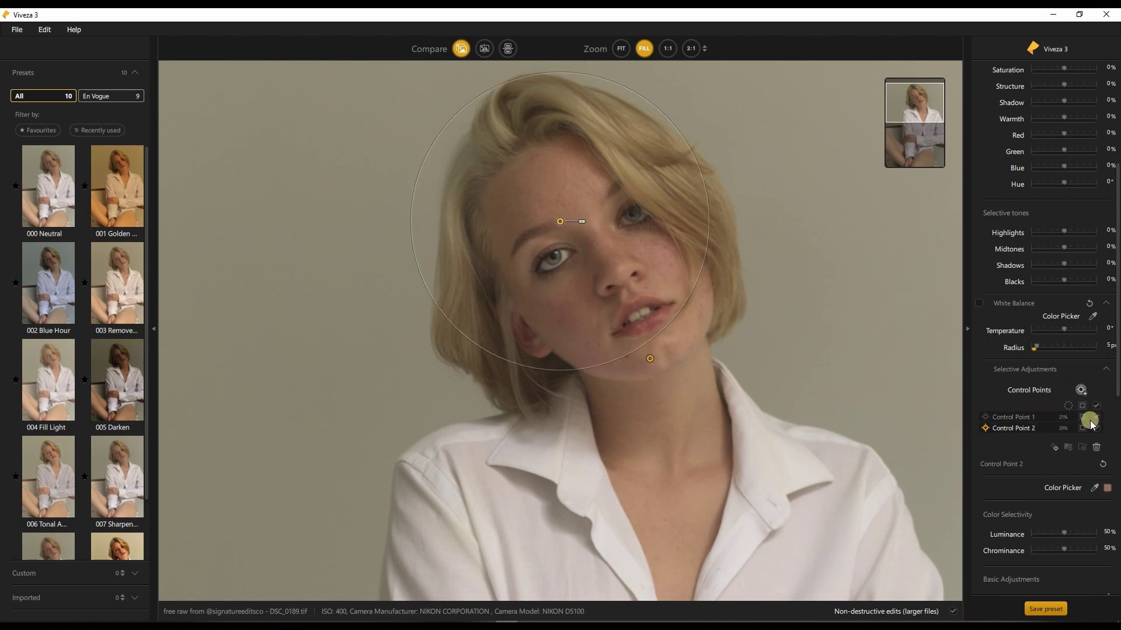
left_click(1095, 448)
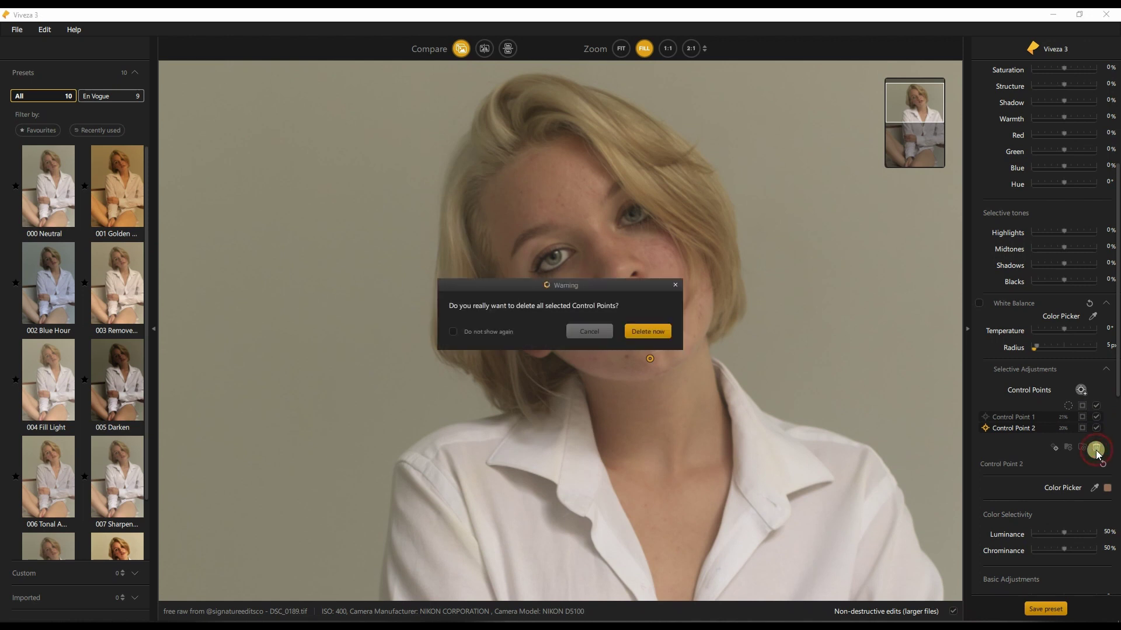
left_click(659, 332)
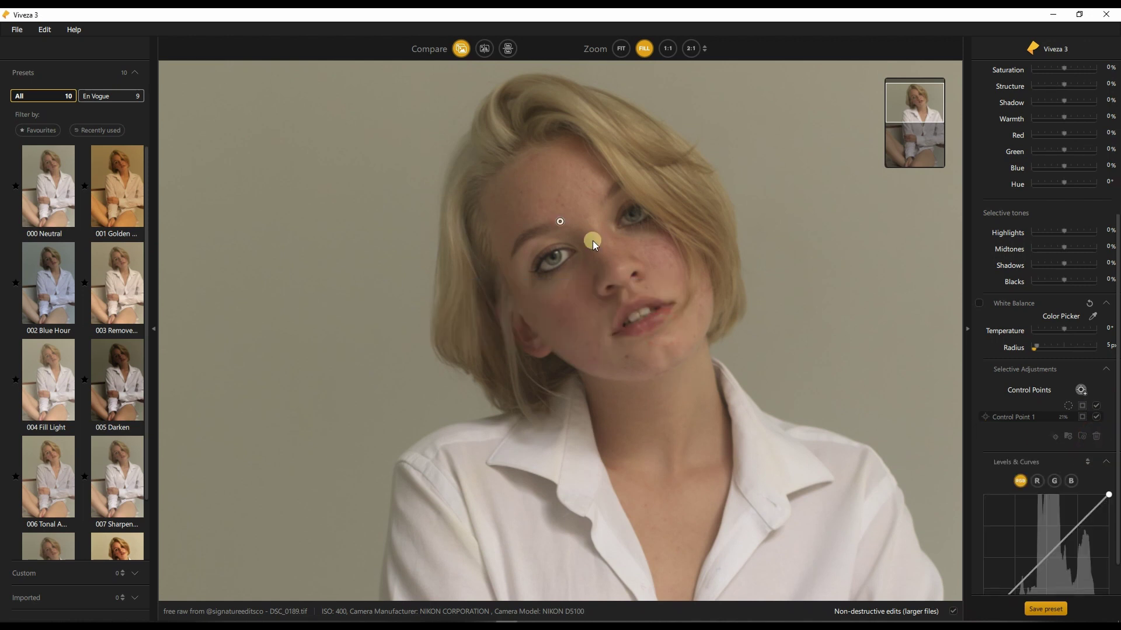
Move the face control point onto the eye and widen its radius over the head and collar
left_click_drag(560, 221, 577, 255)
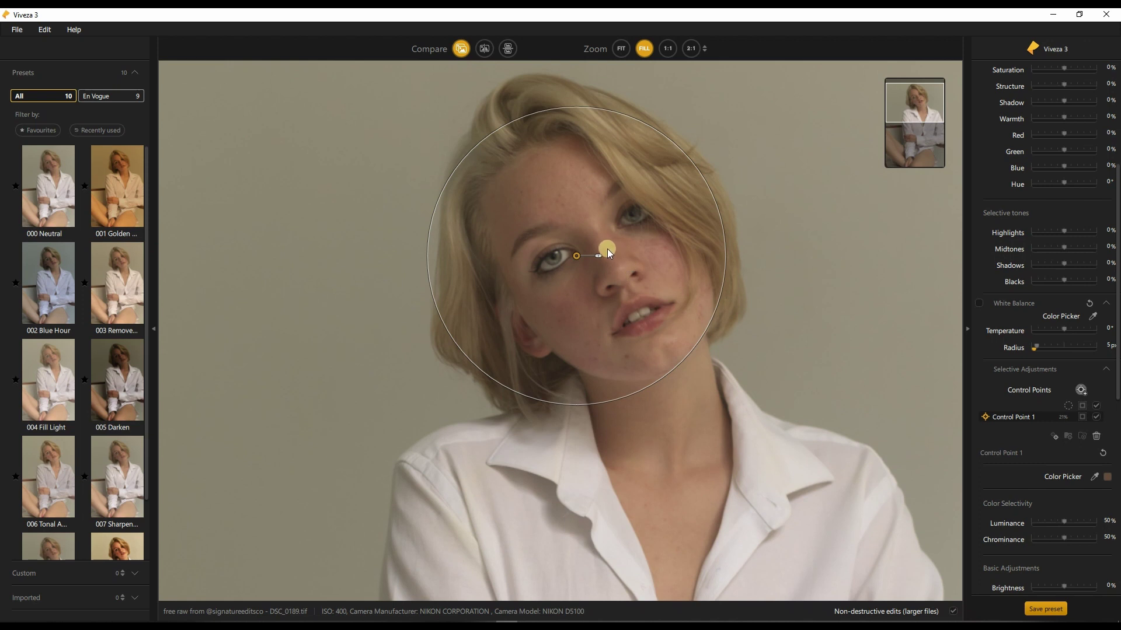
left_click_drag(600, 259, 602, 256)
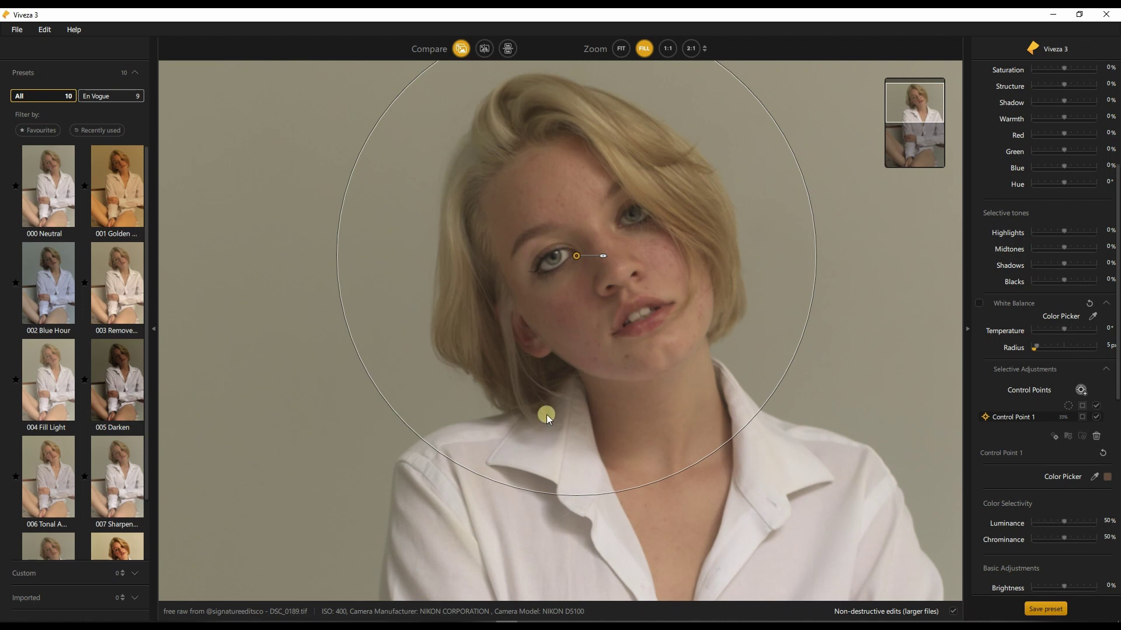
mouse_move(548, 496)
left_mouse_down()
mouse_move(623, 524)
mouse_move(624, 510)
left_mouse_up()
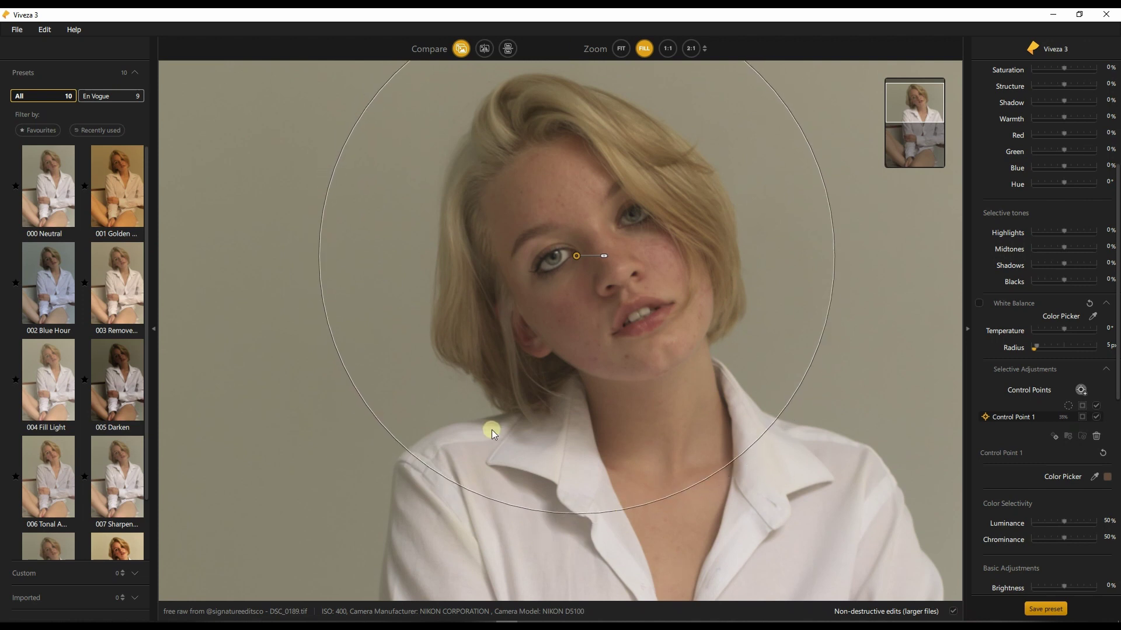
With the selection mask shown, raise the eye point's luminance selectivity to 73%
left_click(1081, 417)
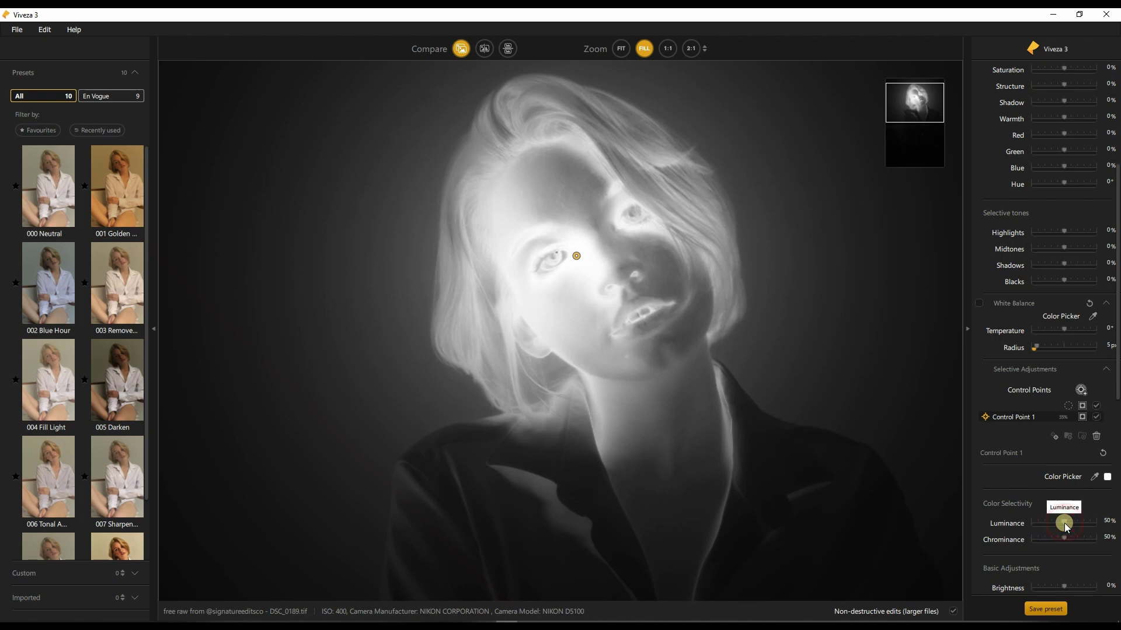
left_click_drag(1064, 523, 1079, 528)
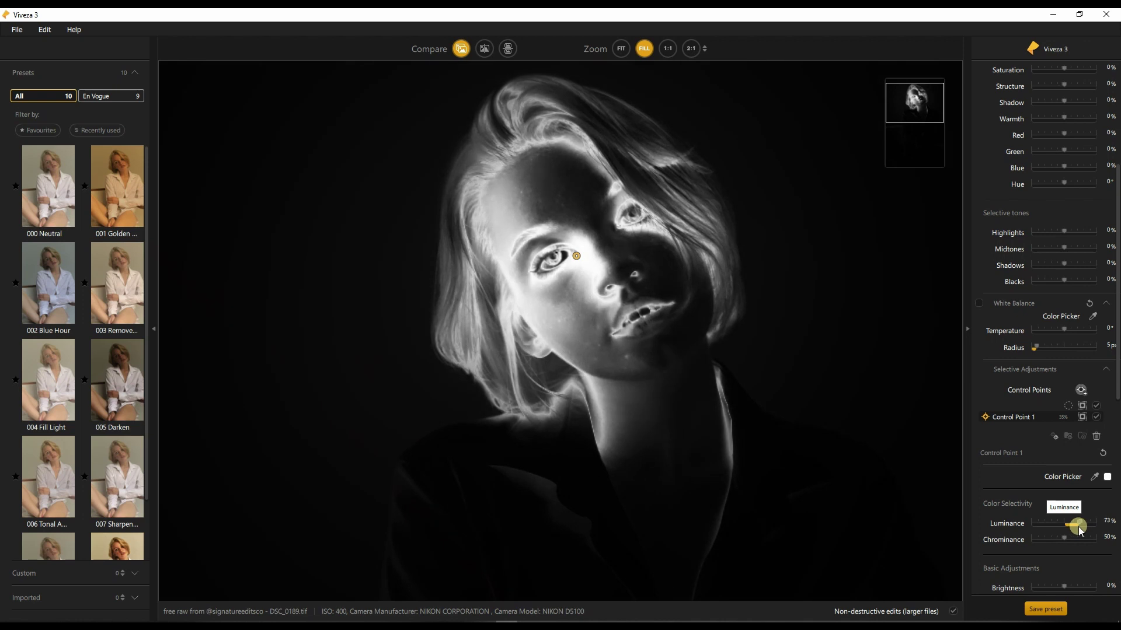
mouse_move(689, 247)
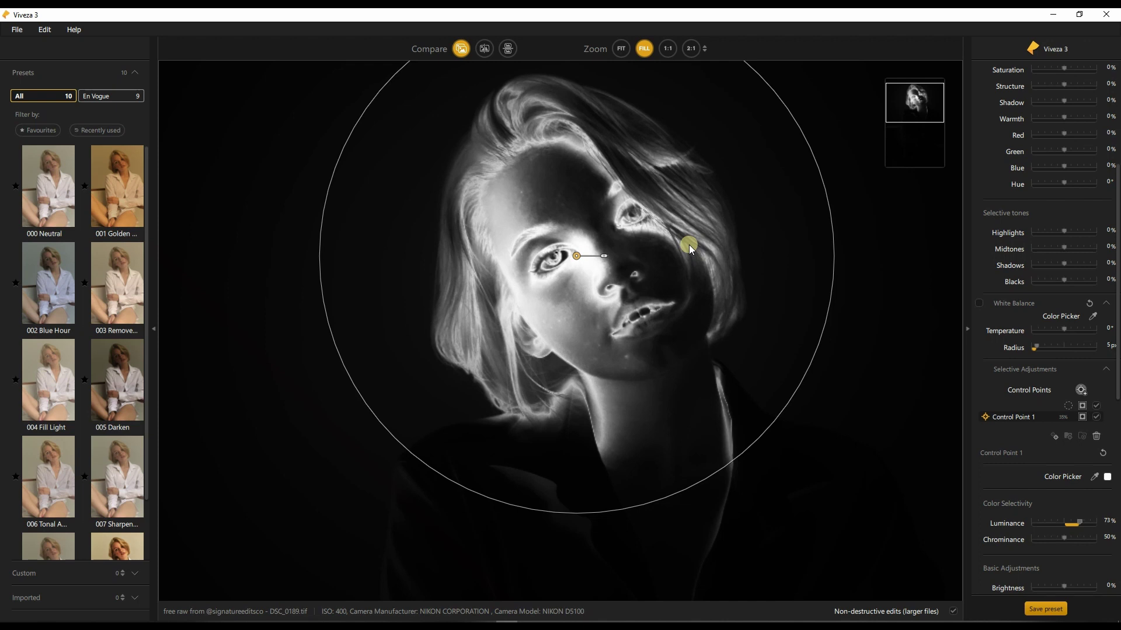
left_click(1082, 420)
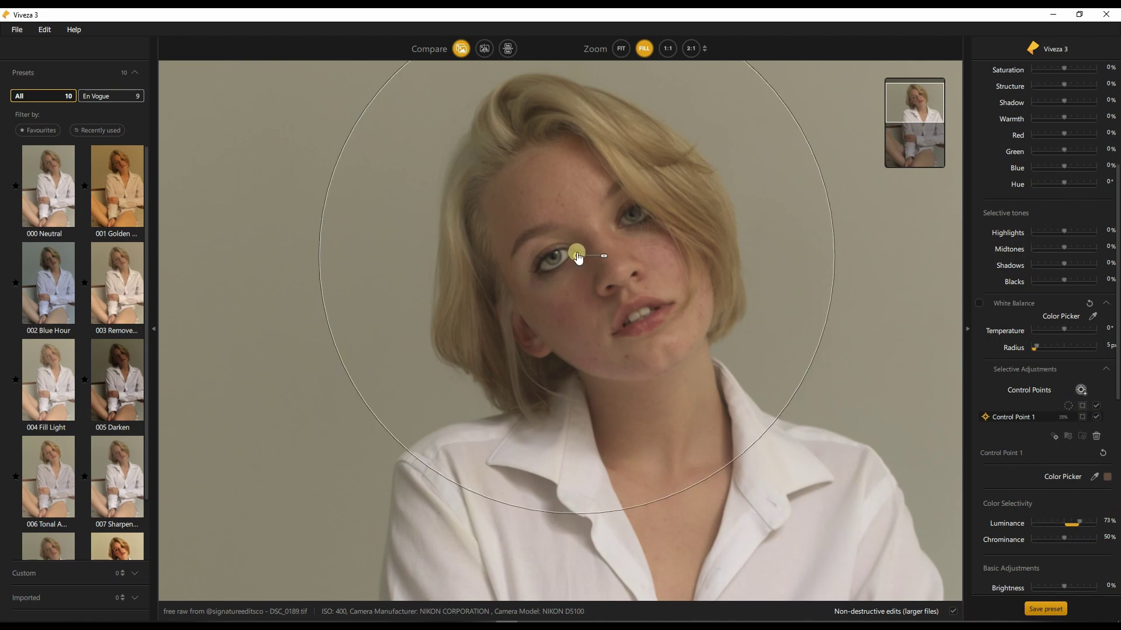
Move the control point onto the jawline and push luminance selectivity to 100%, mask showing
mouse_move(576, 256)
left_mouse_down()
mouse_move(584, 302)
mouse_move(728, 449)
left_mouse_up()
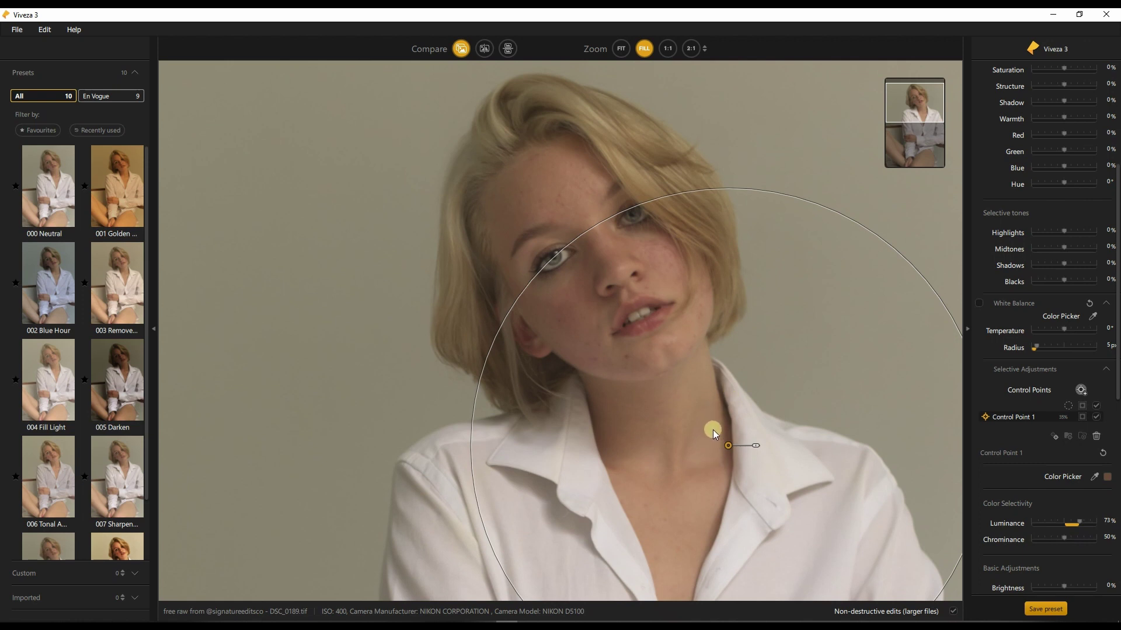
left_click_drag(726, 452, 558, 380)
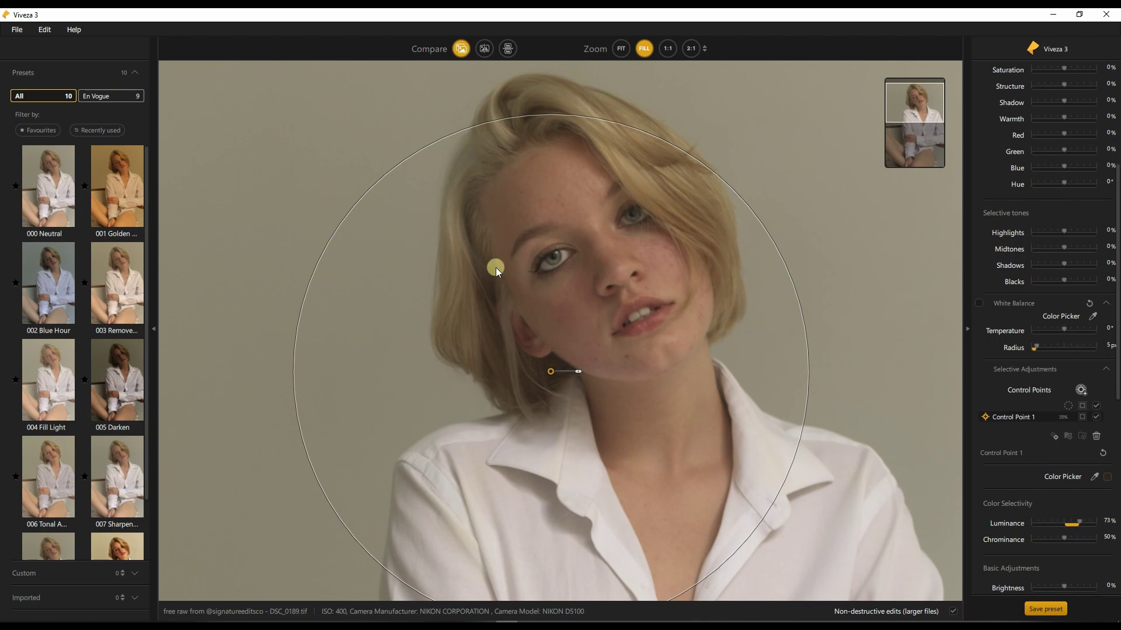
left_click(1083, 418)
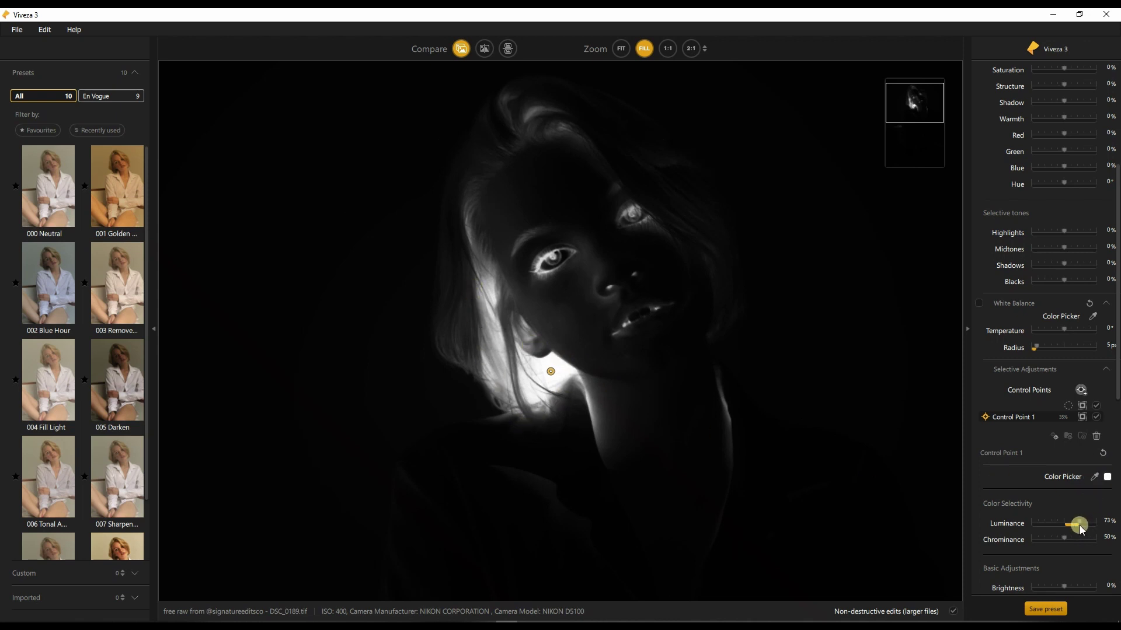
left_click_drag(1079, 525, 1038, 519)
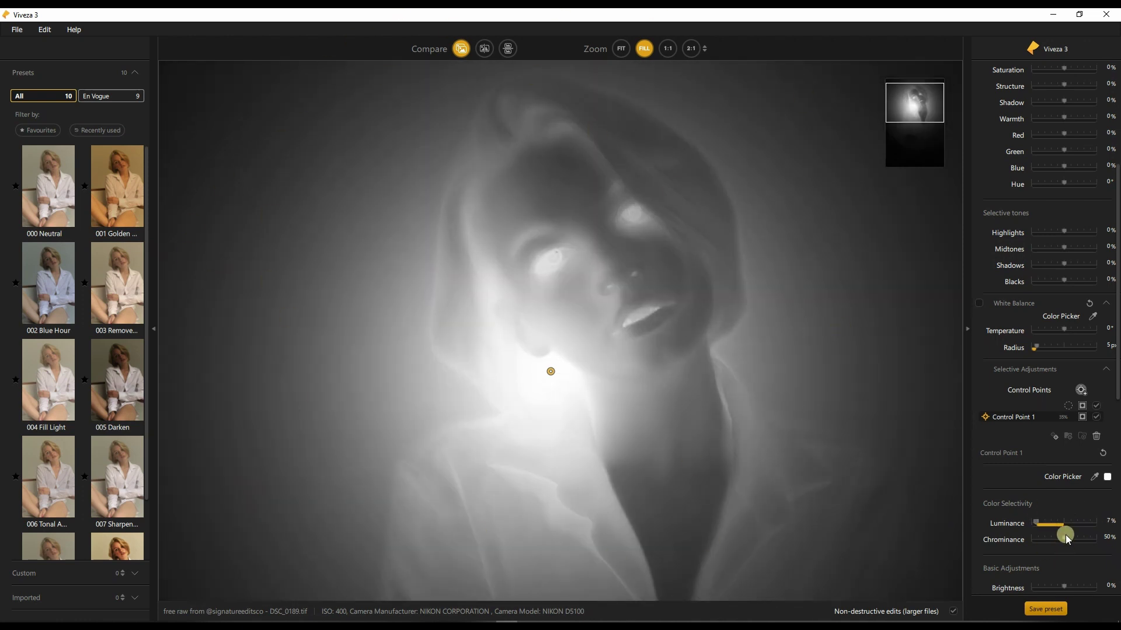
mouse_move(495, 269)
left_click_drag(1049, 522, 1087, 531)
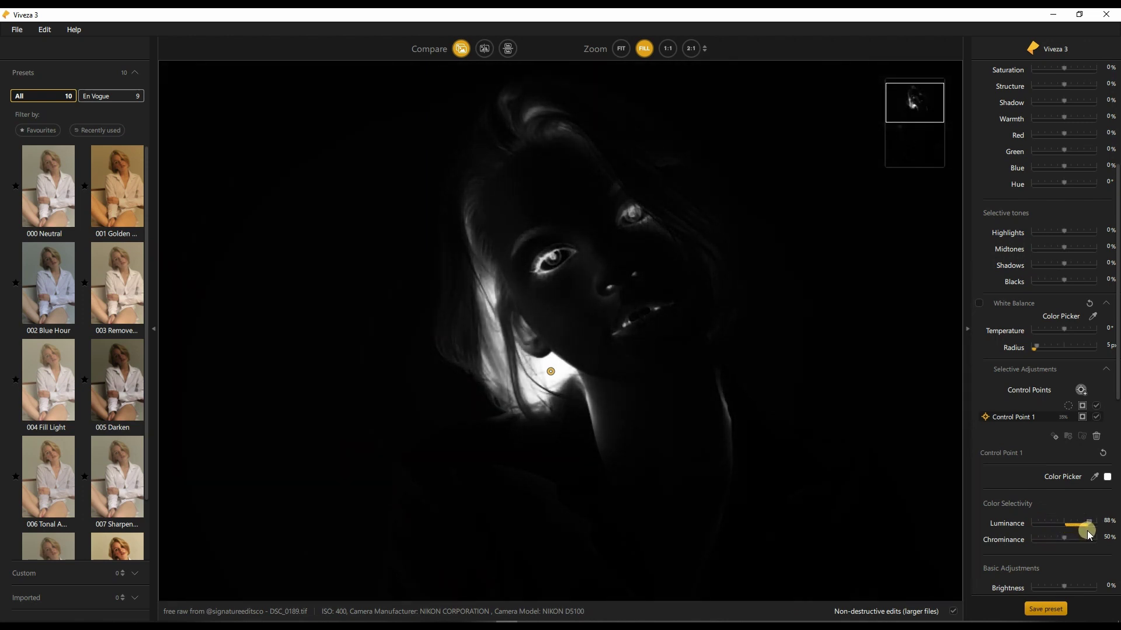
left_click_drag(1087, 530, 1094, 532)
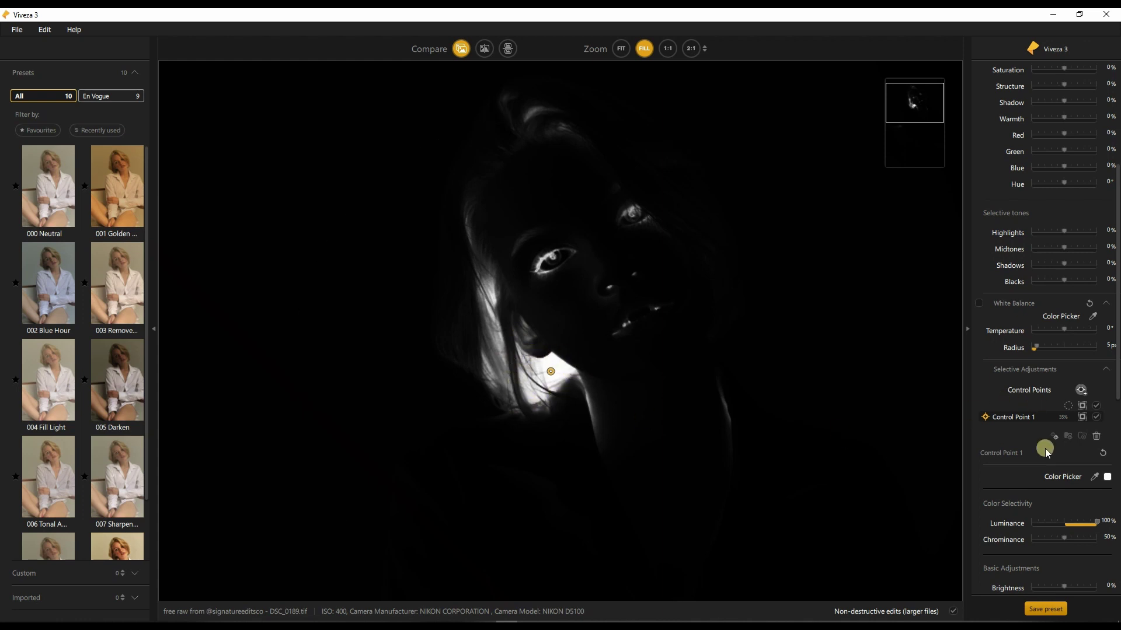
scroll(1000, 484, "down", 5)
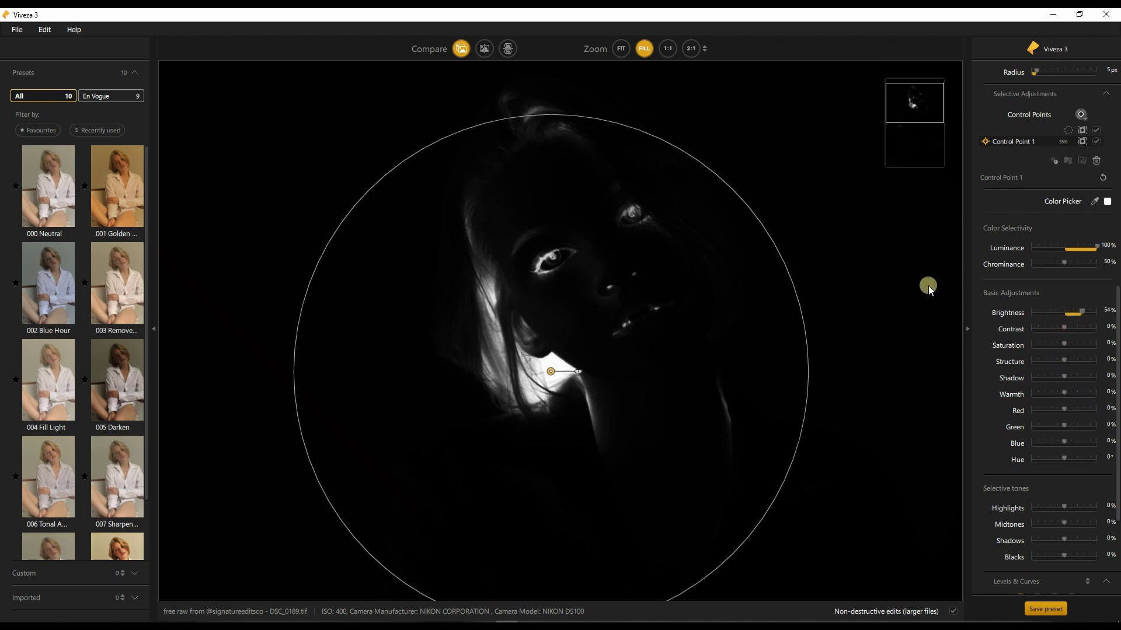
Toggle the selection mask on and off, ending on the normal photo view
left_click(1082, 144)
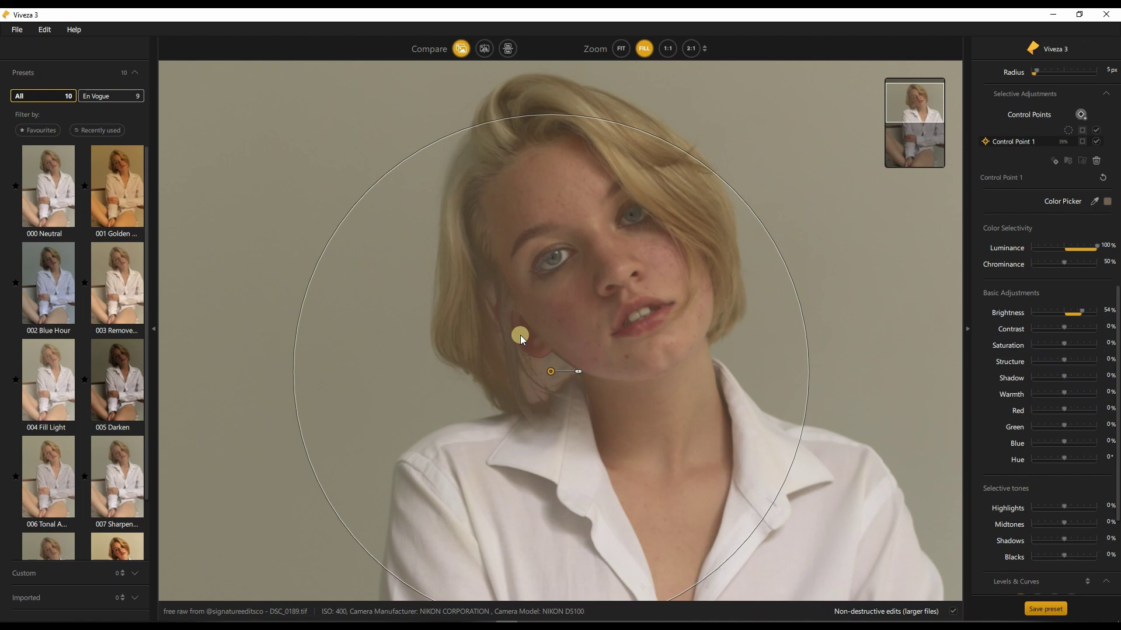
left_click(1081, 141)
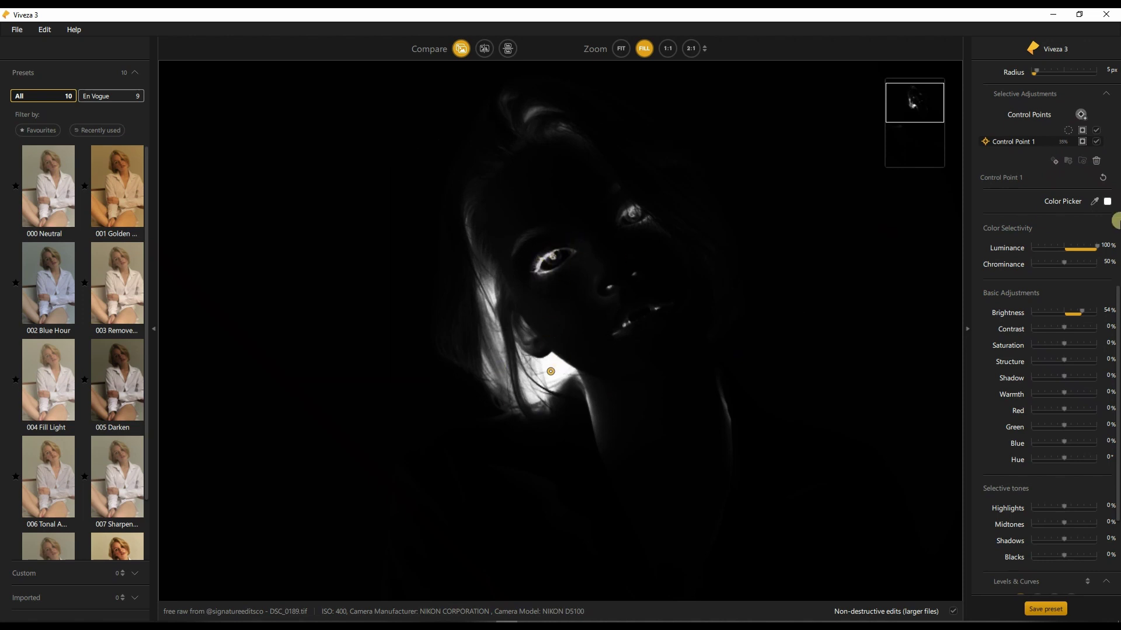
left_click(1095, 142)
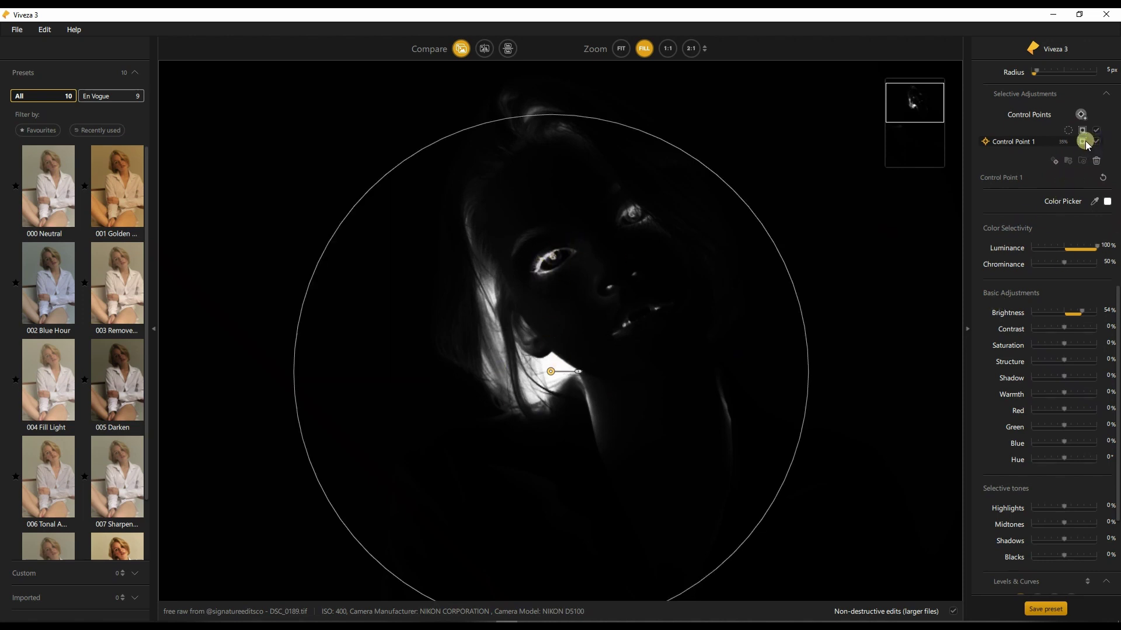
left_click(1082, 141)
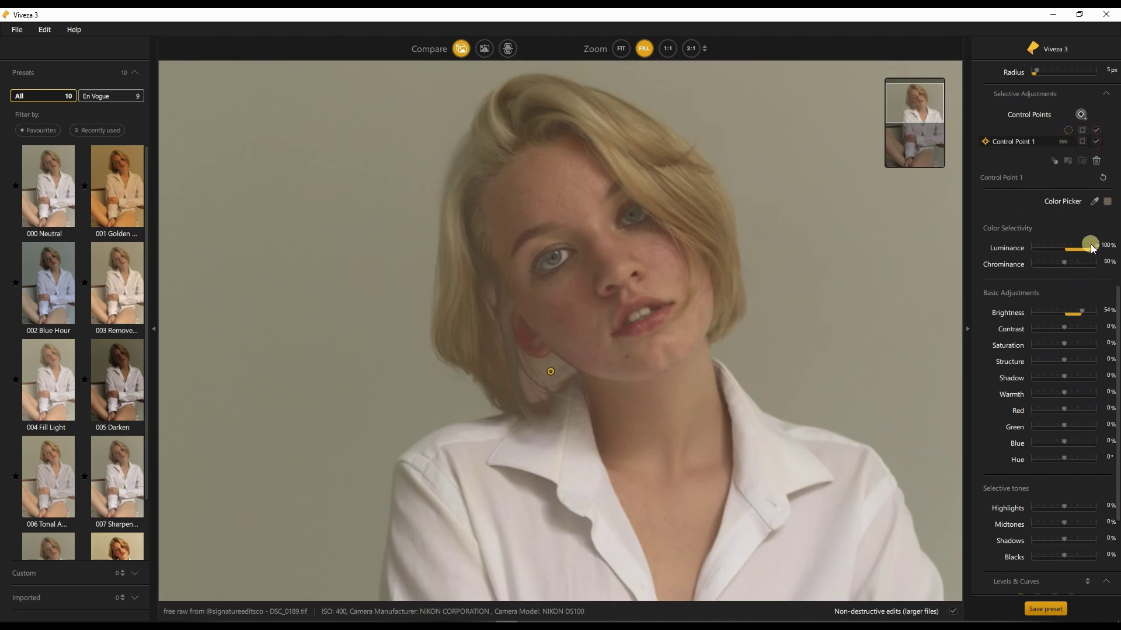
Set the jaw point's luminance selectivity to 53% and reset its brightness to 0%
left_click_drag(1093, 246, 1032, 250)
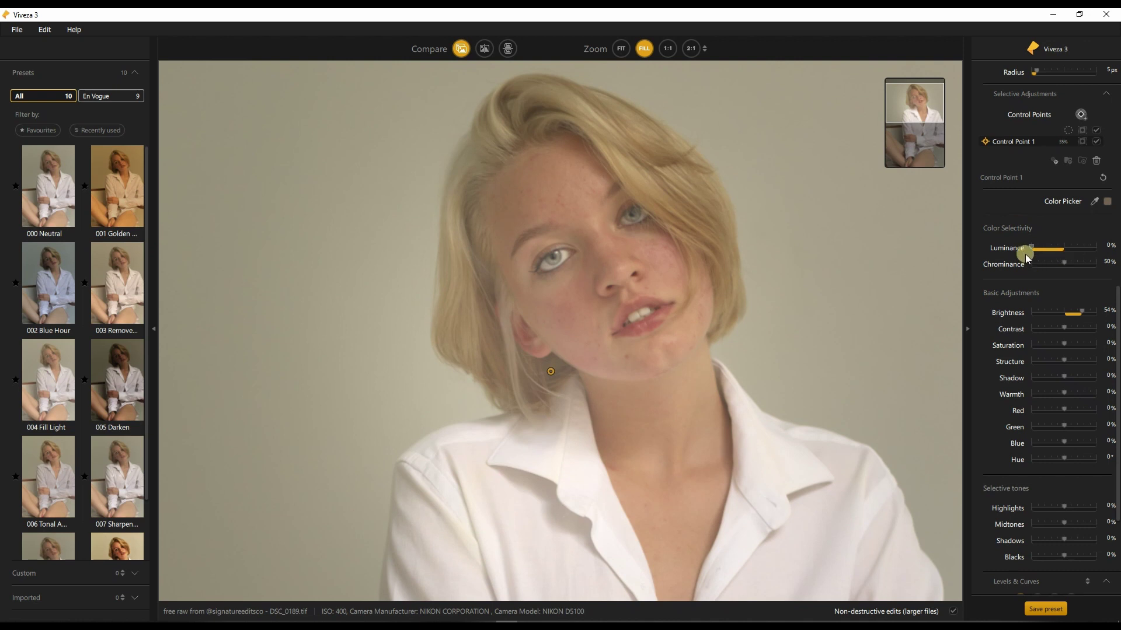
left_click_drag(1036, 246, 1059, 253)
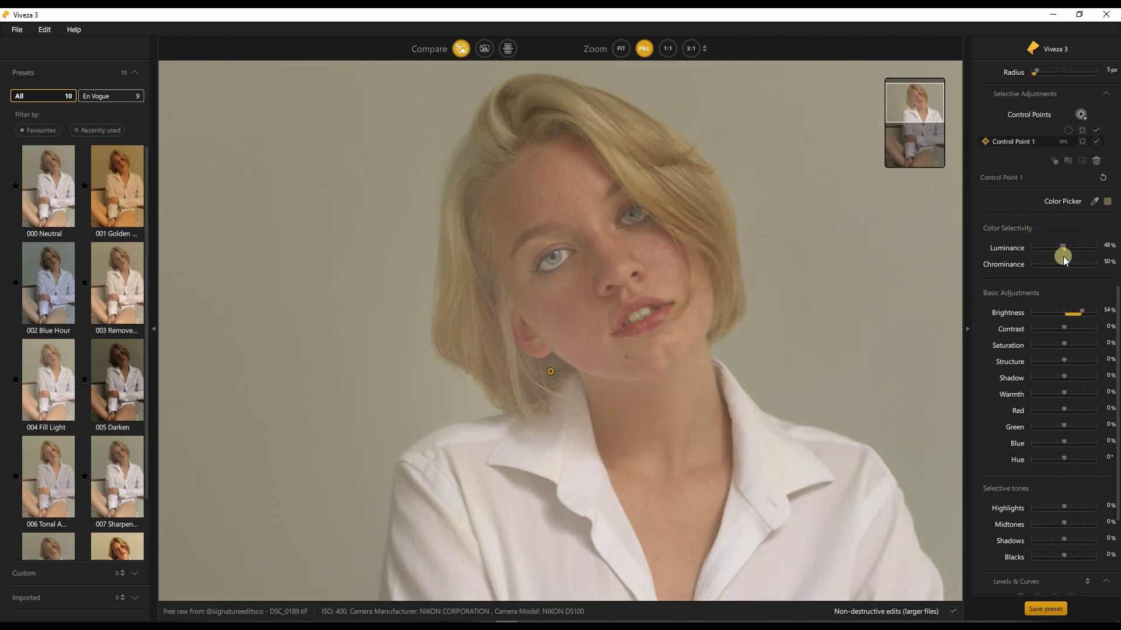
left_click_drag(1063, 257, 1066, 256)
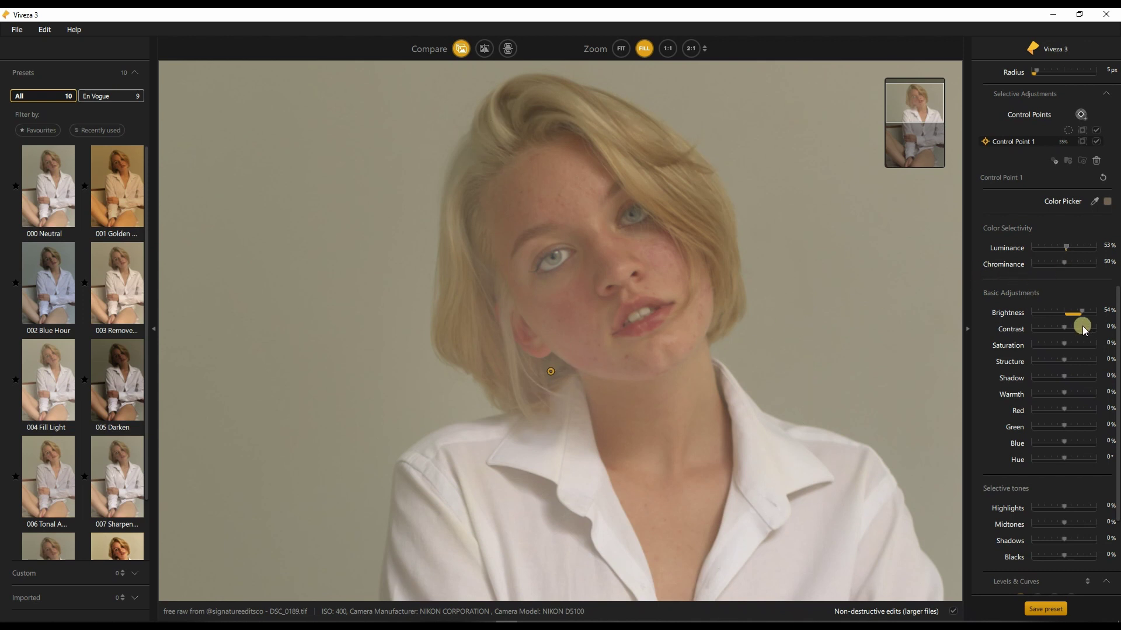
left_click(1067, 314)
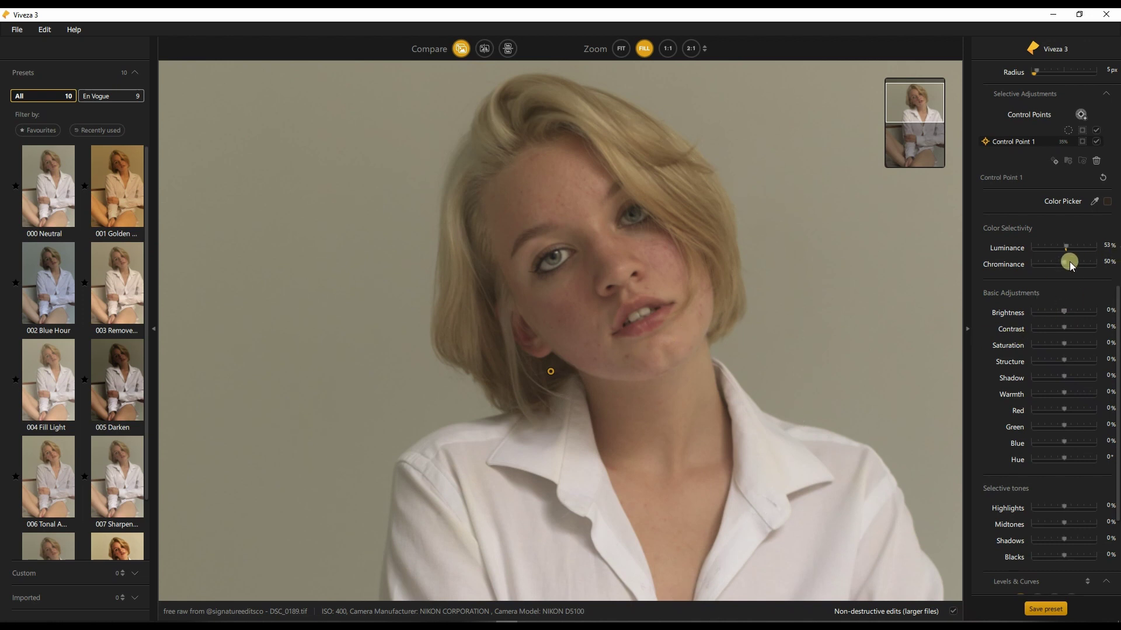
mouse_move(549, 374)
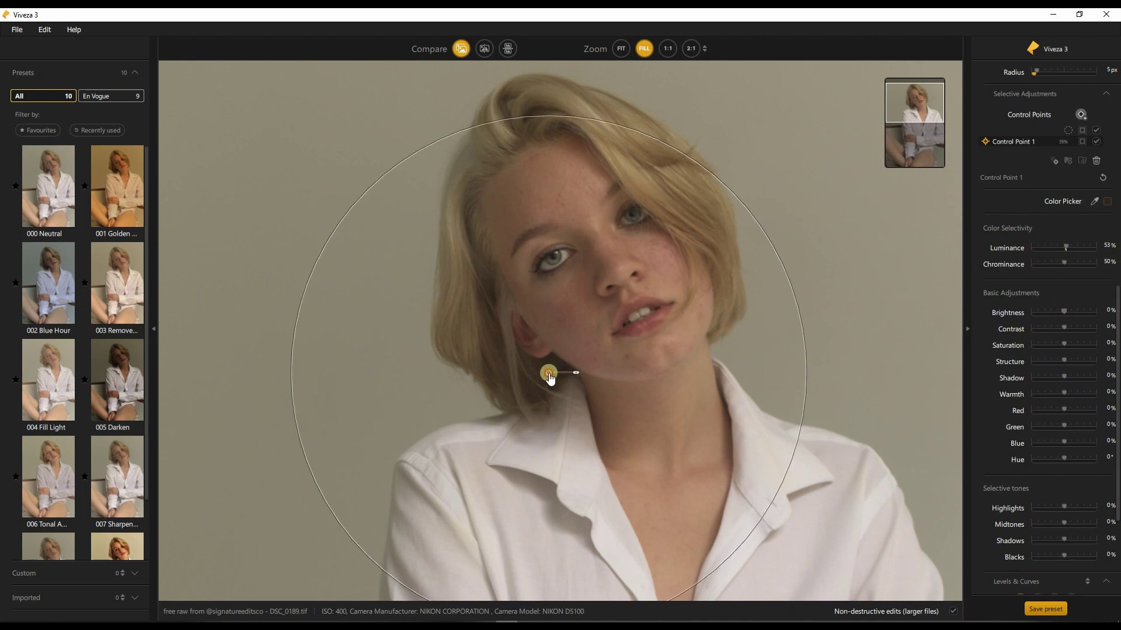
Move the control point up onto the cheek and enlarge its radius slightly
left_click_drag(550, 379, 665, 279)
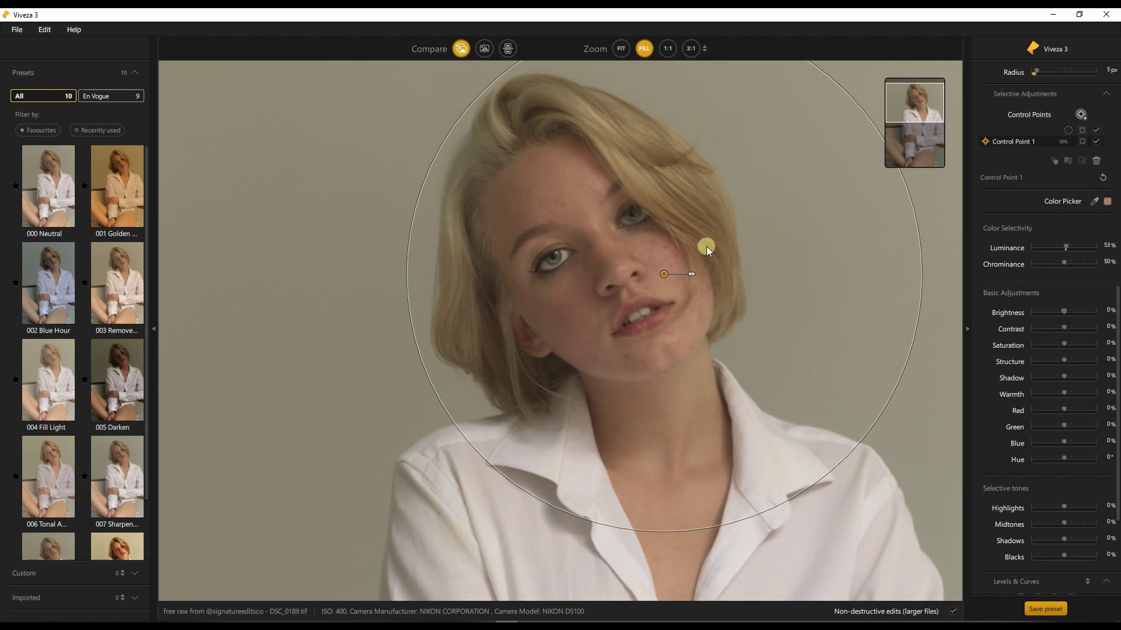
left_click_drag(636, 534, 655, 548)
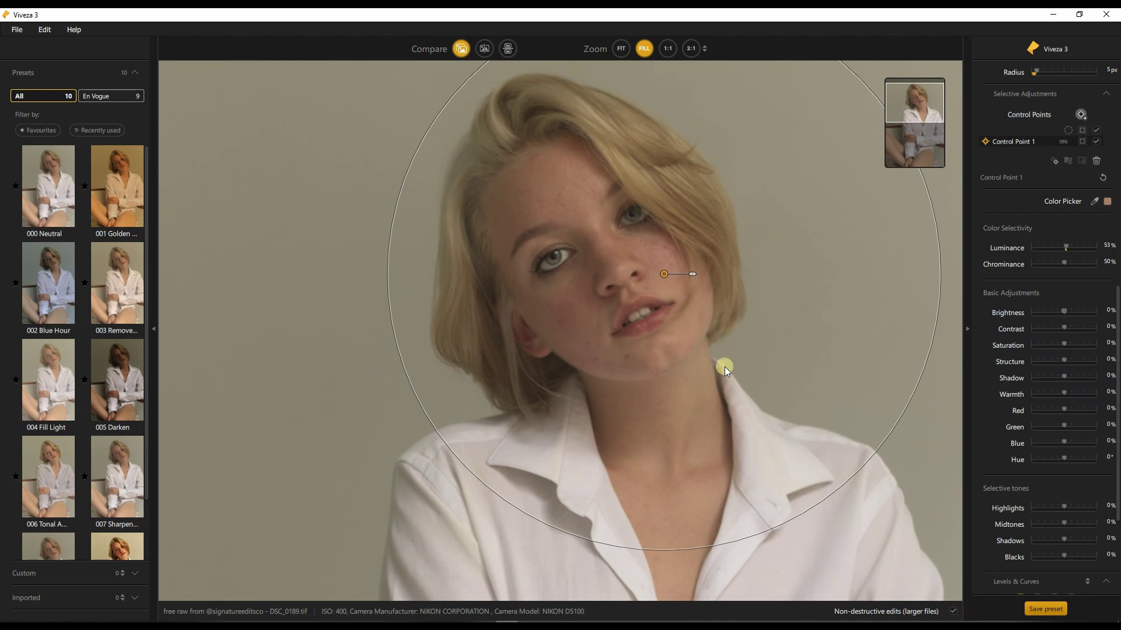
Show the cheek point's mask and tune luminance selectivity to 26% and chrominance to 87%
left_click(1080, 144)
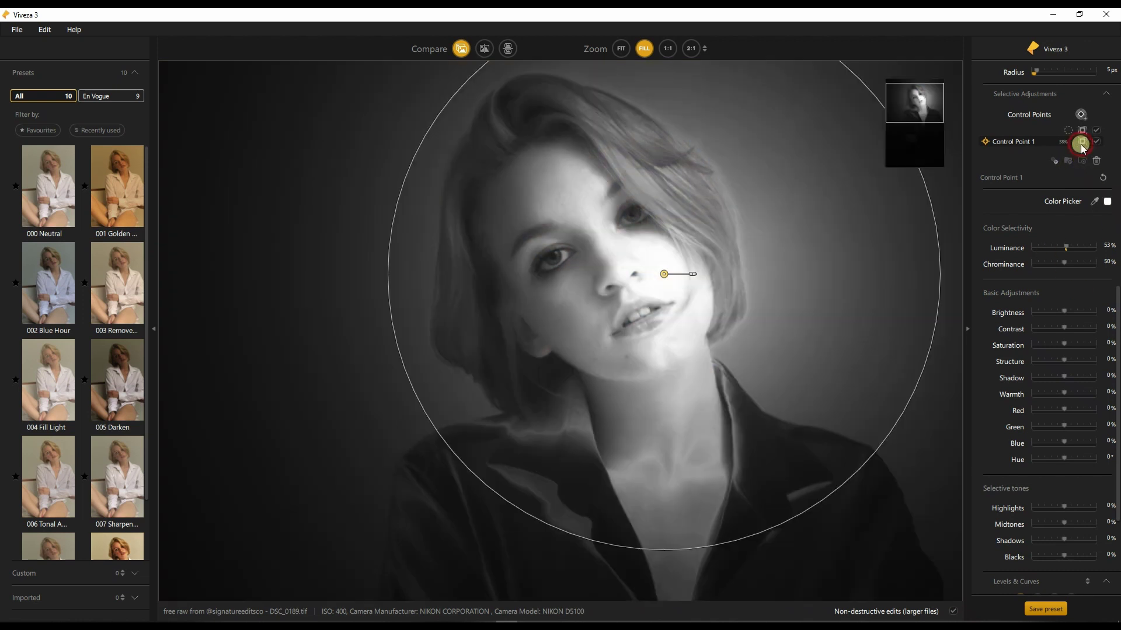
mouse_move(664, 273)
left_mouse_down()
mouse_move(656, 318)
mouse_move(639, 330)
mouse_move(599, 348)
mouse_move(573, 327)
mouse_move(573, 290)
mouse_move(608, 247)
mouse_move(663, 274)
left_mouse_up()
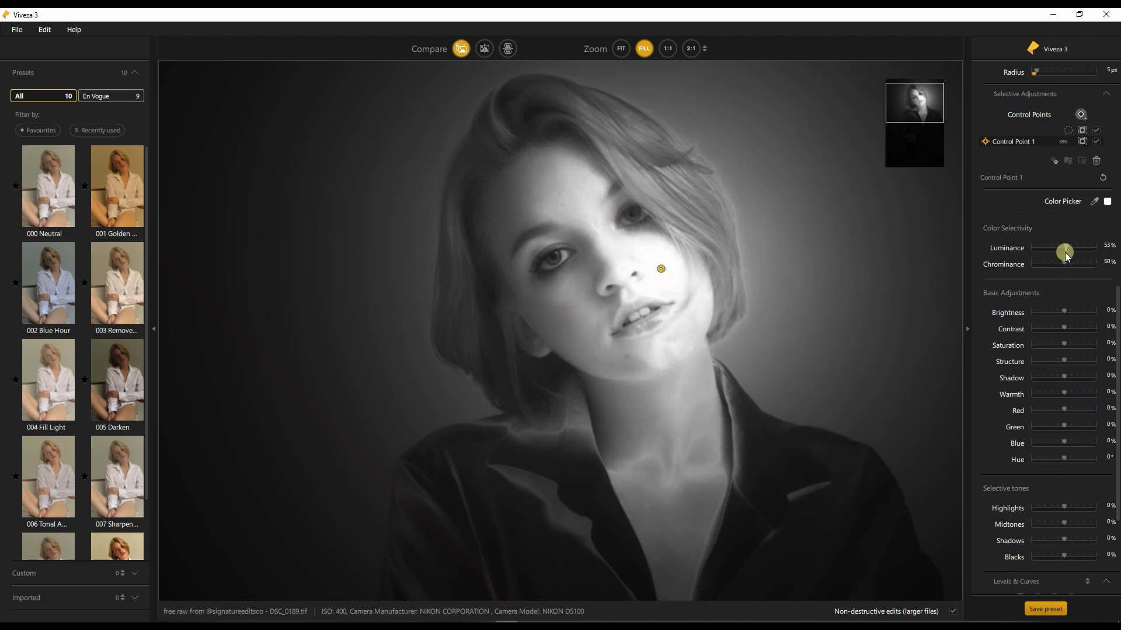
mouse_move(1065, 267)
left_mouse_down()
mouse_move(1075, 264)
mouse_move(1030, 263)
left_mouse_up()
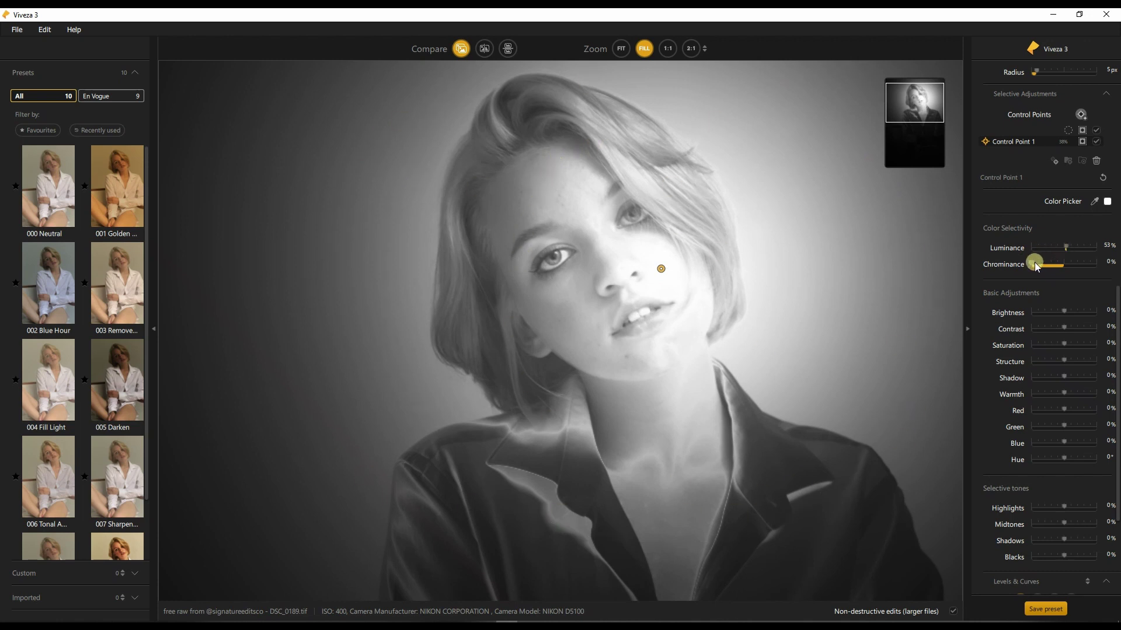
left_click_drag(1033, 262, 1073, 278)
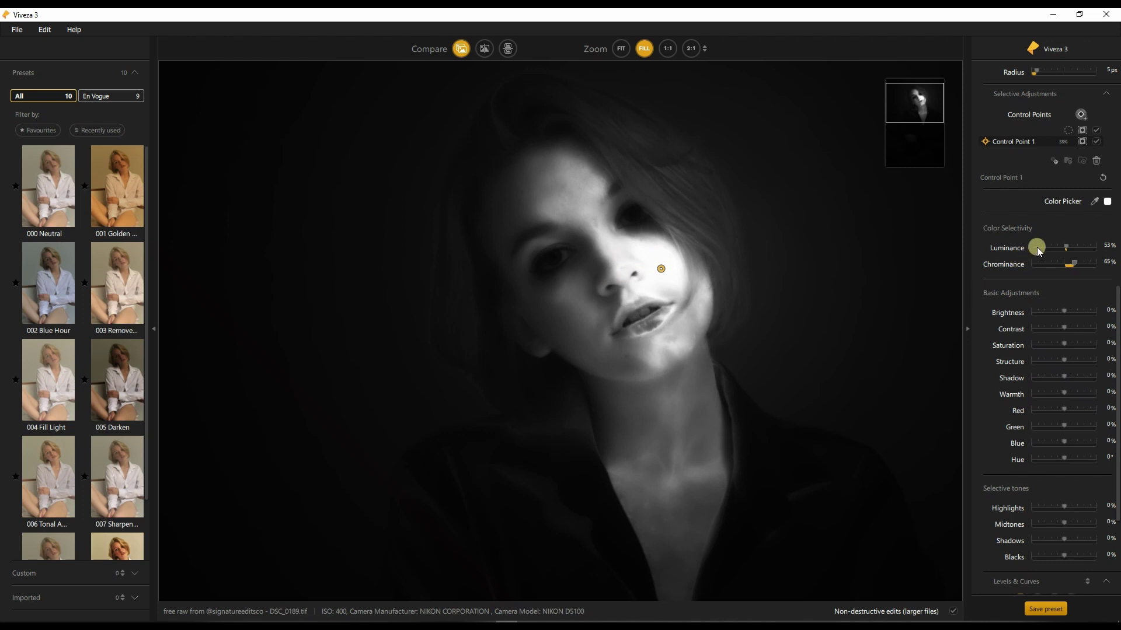
left_click_drag(1058, 248, 1037, 240)
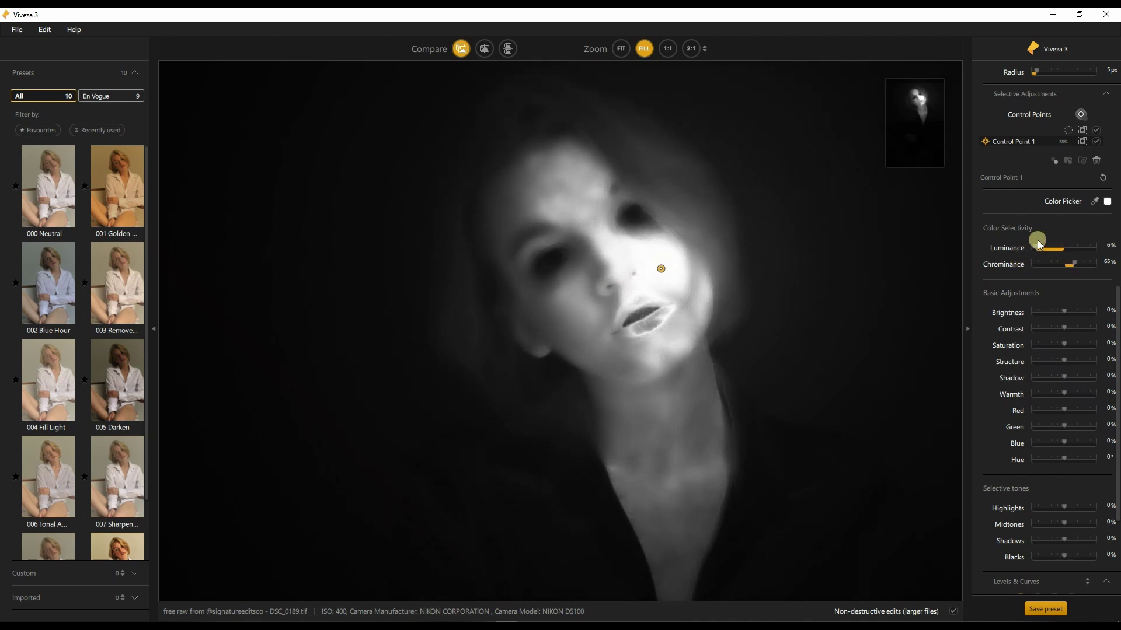
left_click_drag(1039, 241, 1050, 248)
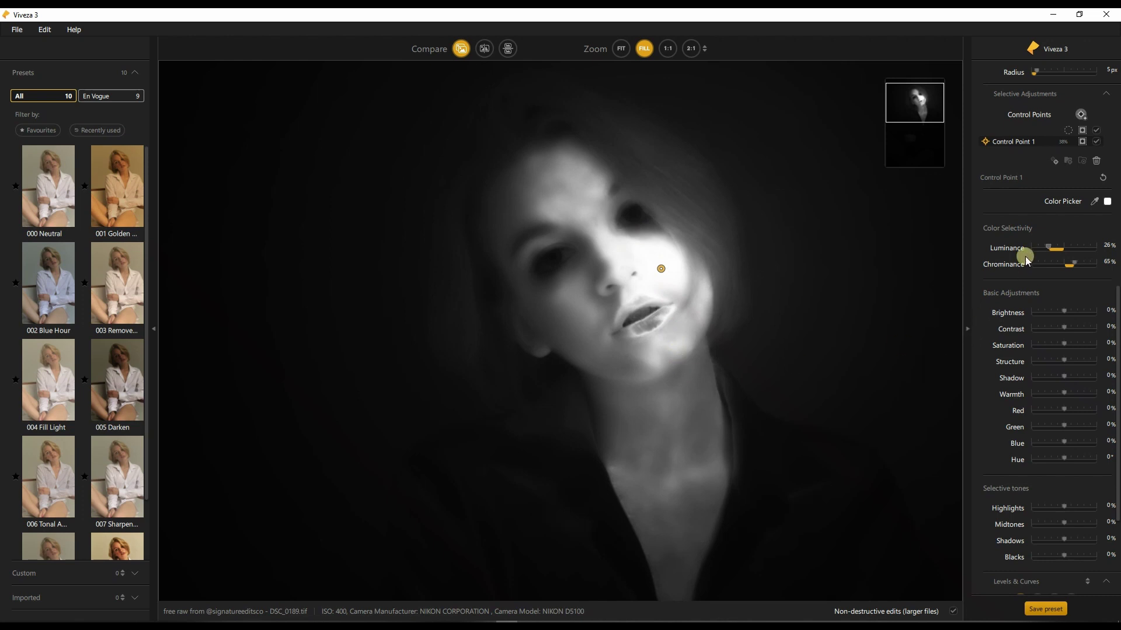
left_click_drag(1071, 274, 1087, 272)
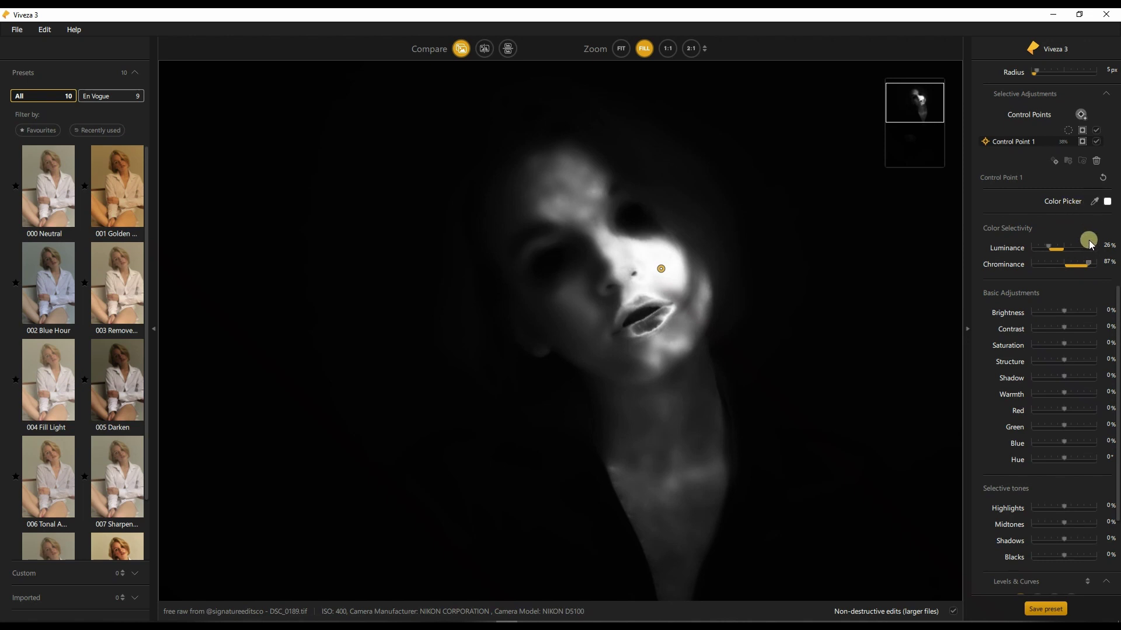
Return to the normal photo view and add 13% red to the cheek adjustment
left_click(1082, 141)
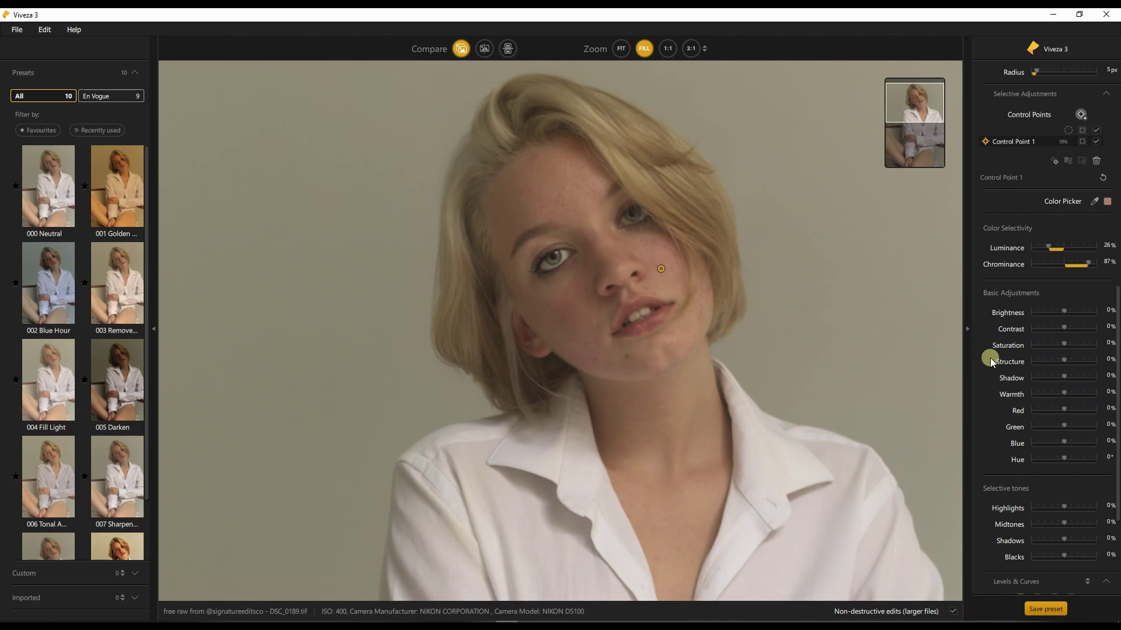
left_click(1068, 412)
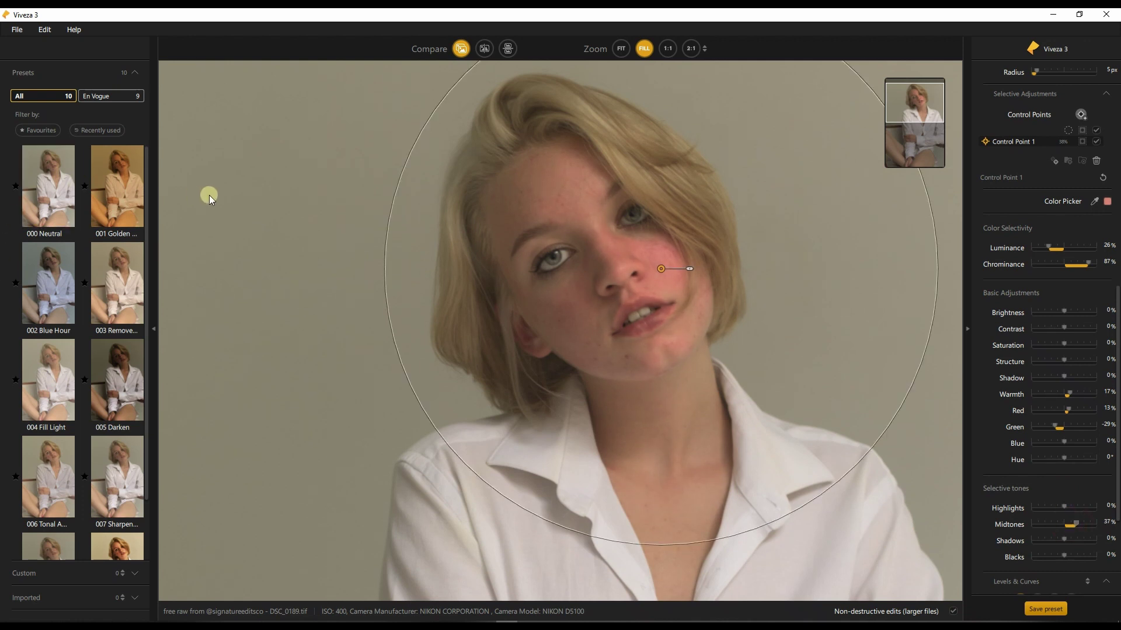
Preview the cheek mask, then turn the cheek effect off and on twice to compare
left_click(1082, 143)
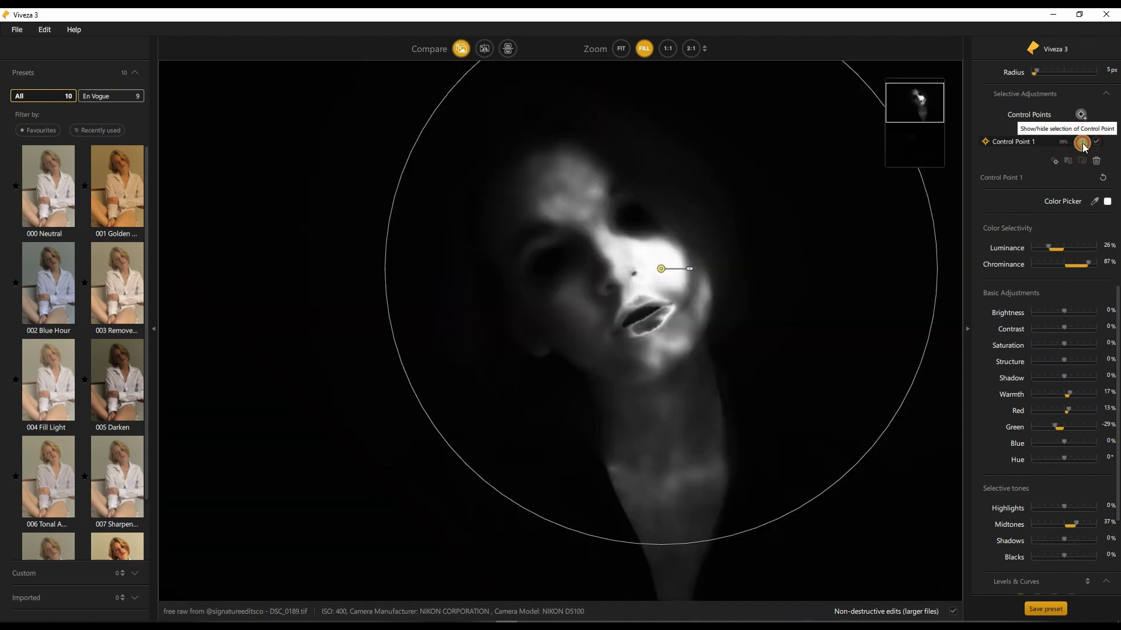
left_click(1084, 143)
left_click(1096, 143)
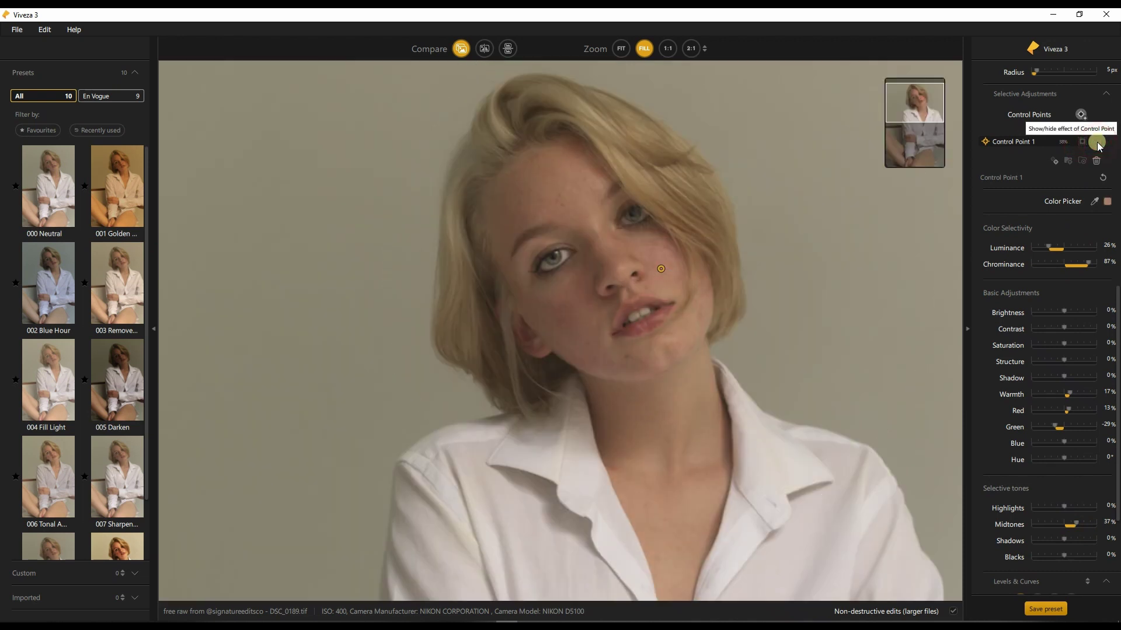
left_click(1096, 143)
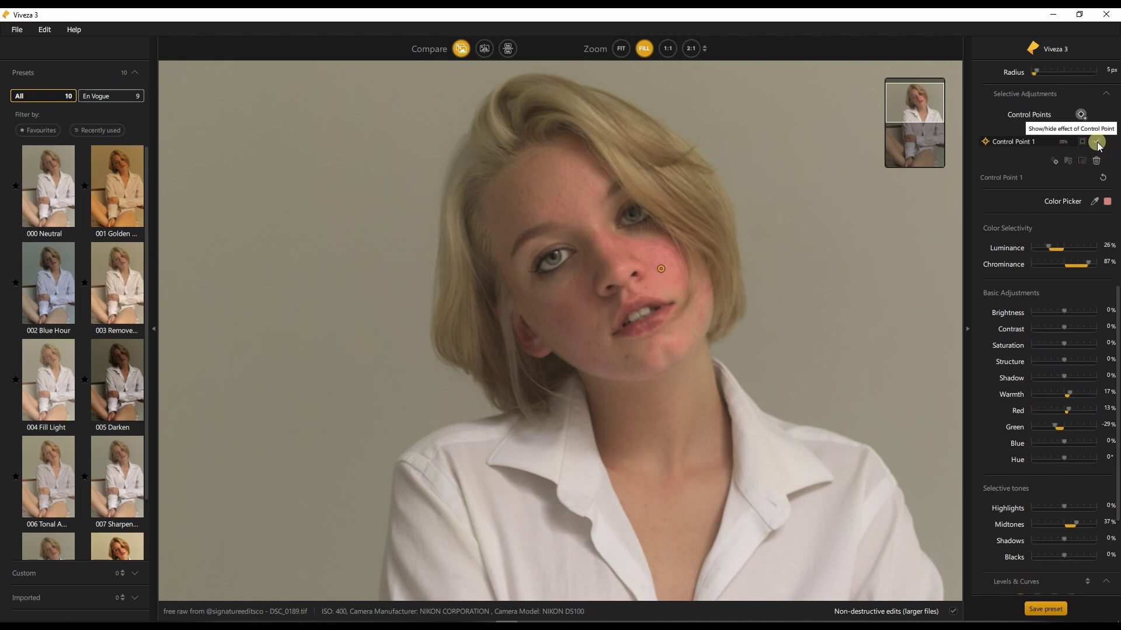
left_click(1096, 143)
left_click(1096, 143)
mouse_move(1083, 130)
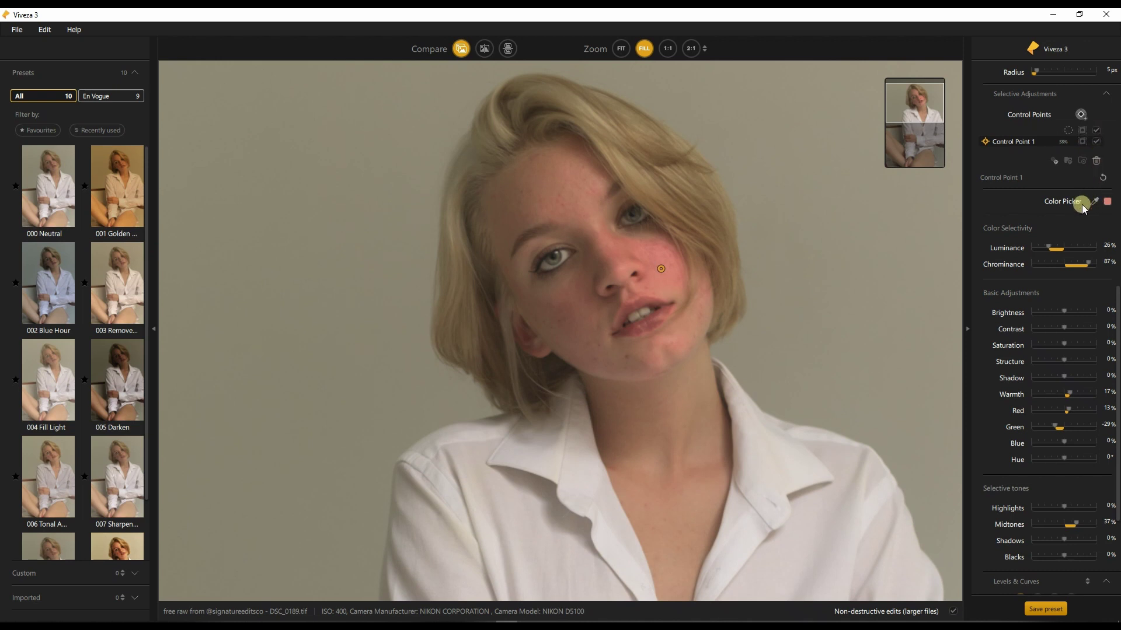
Duplicate the cheek point onto the other cheek, then compare against the original twice
key("ctrl+d")
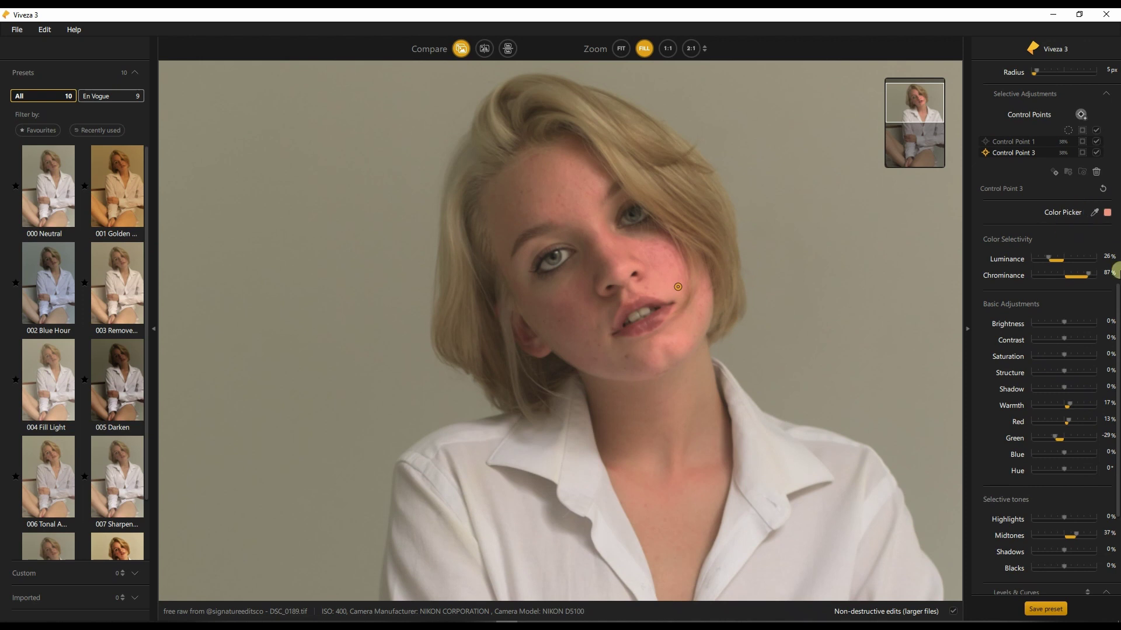
mouse_move(561, 332)
left_click_drag(684, 295, 570, 329)
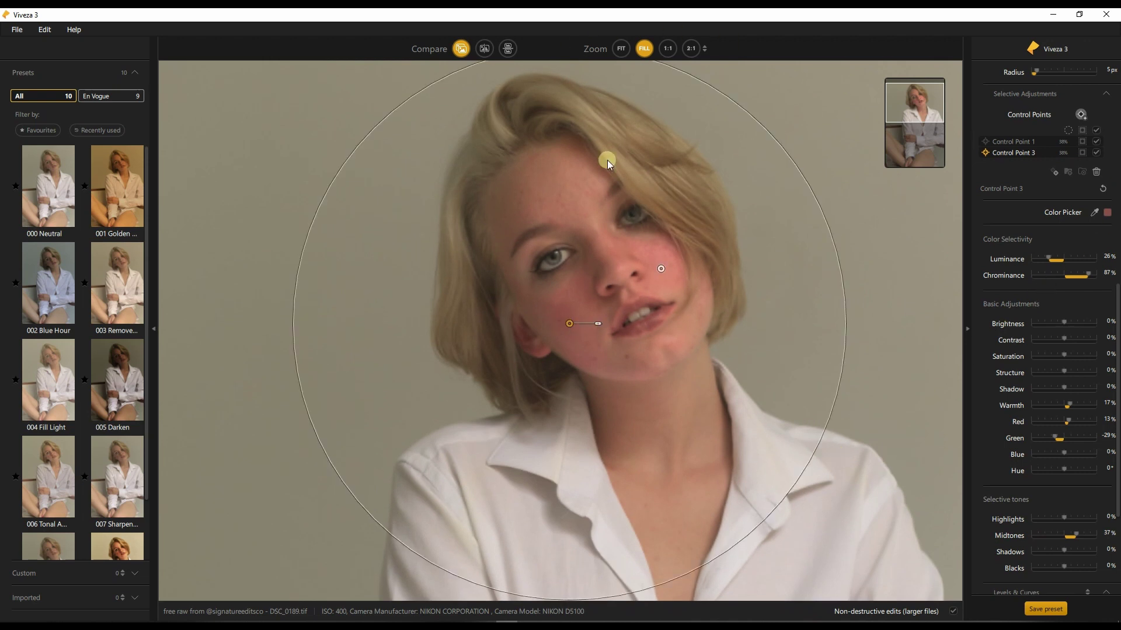
mouse_move(930, 519)
left_click(463, 54)
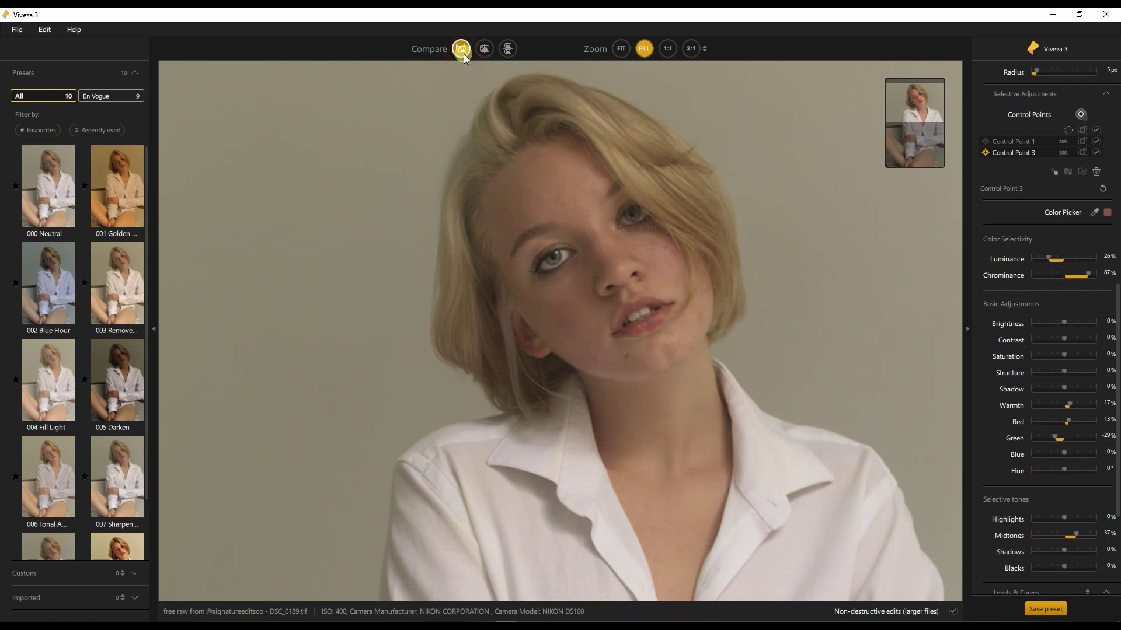
left_click(464, 53)
left_click(463, 54)
left_click(464, 54)
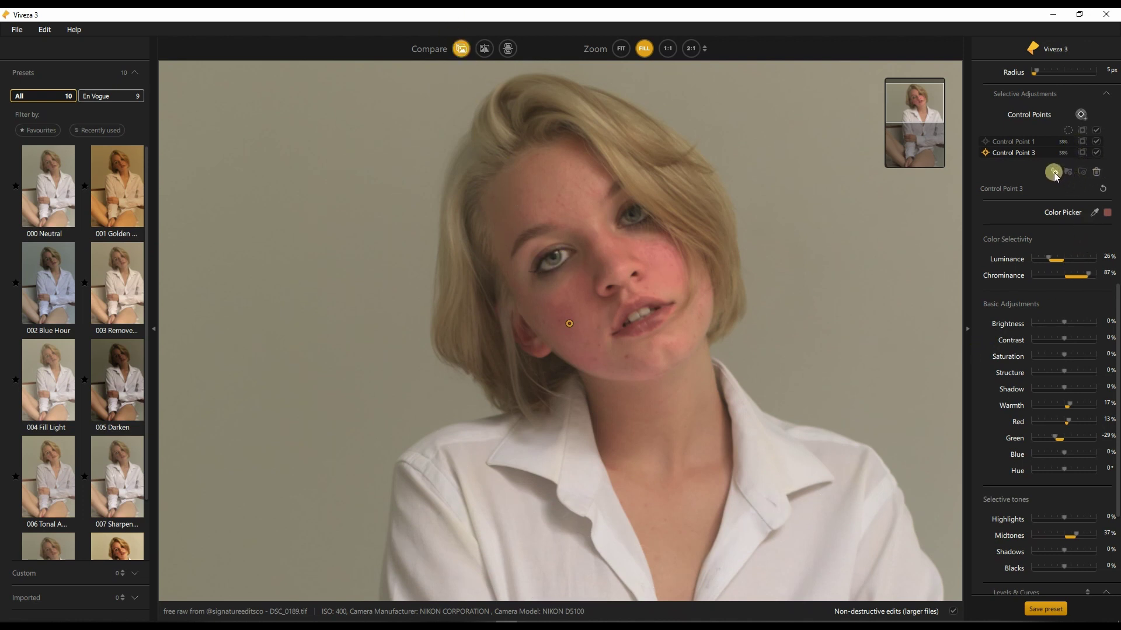
Add an eye control point, show its selection, and set selectivity to 77% luminance, 76% chrominance
left_click(1082, 114)
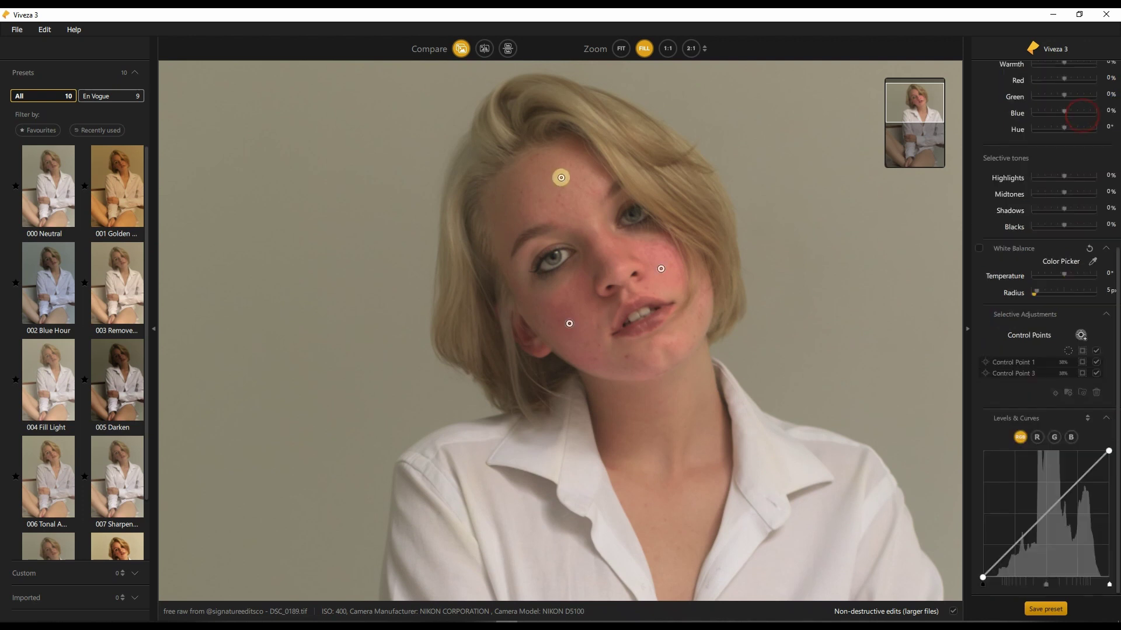
left_click(563, 255)
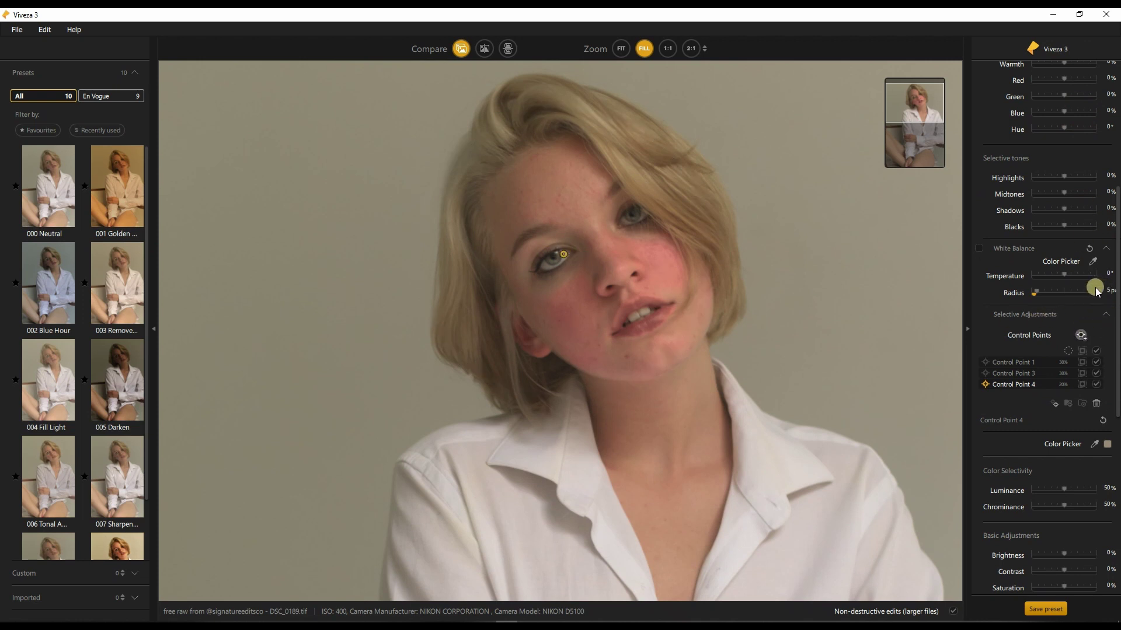
left_click(1083, 385)
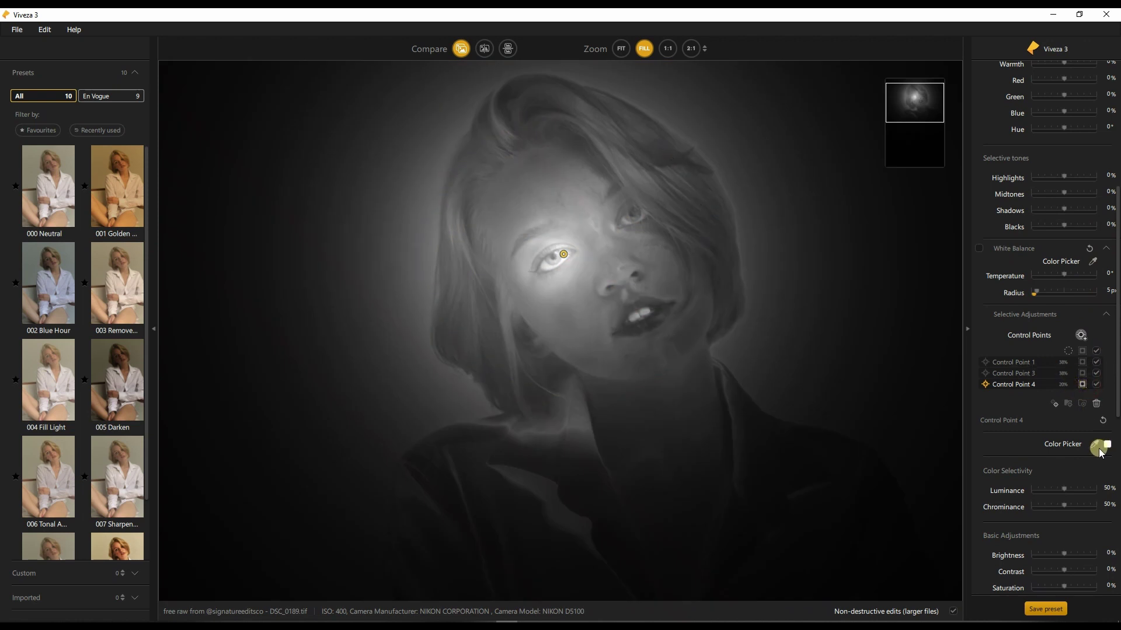
left_click(1077, 494)
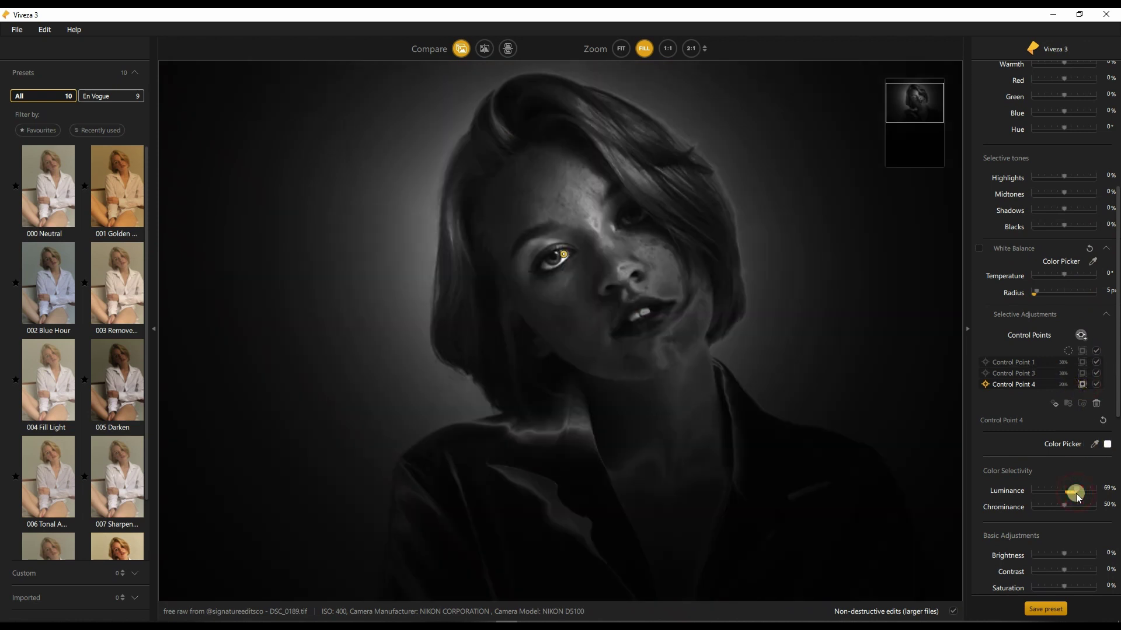
left_click_drag(1075, 494, 1080, 495)
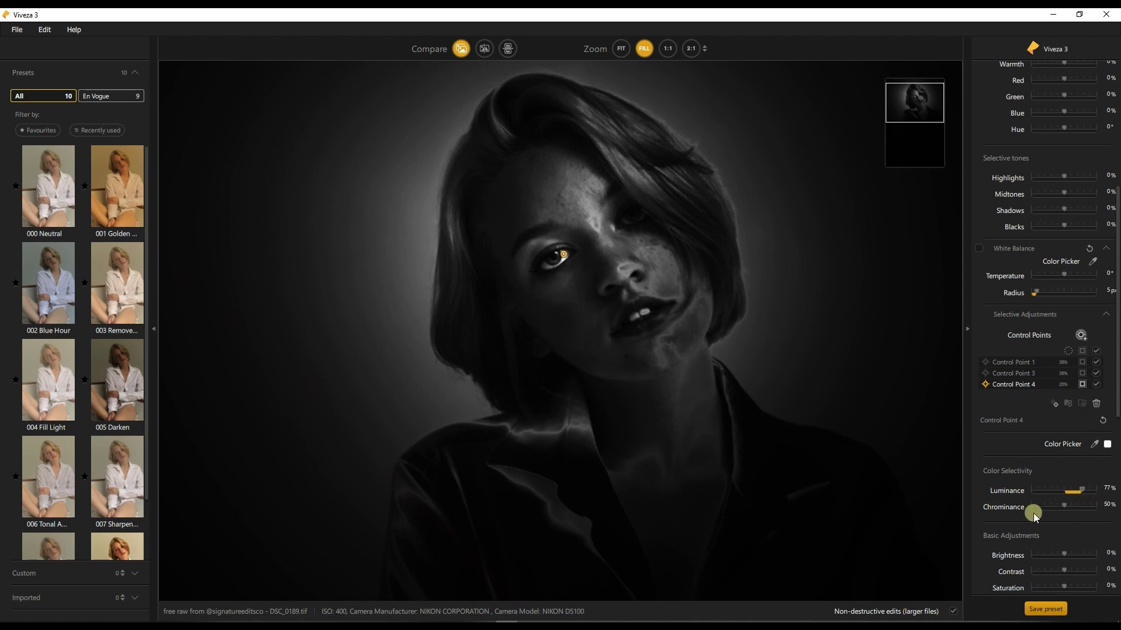
left_click_drag(1059, 507, 1075, 511)
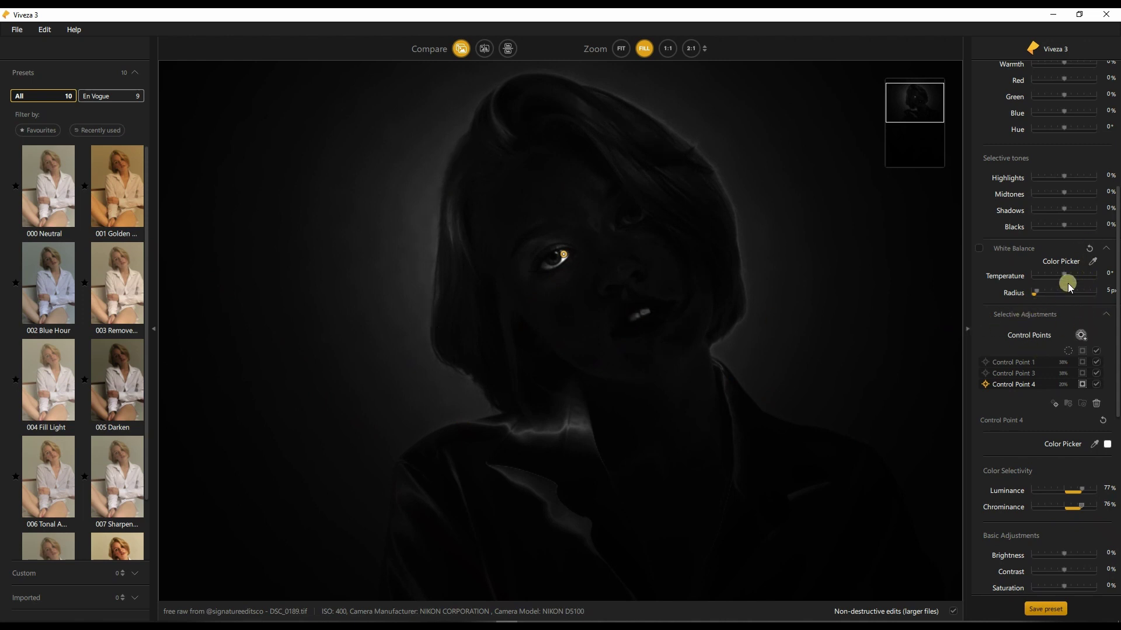
left_click(1081, 386)
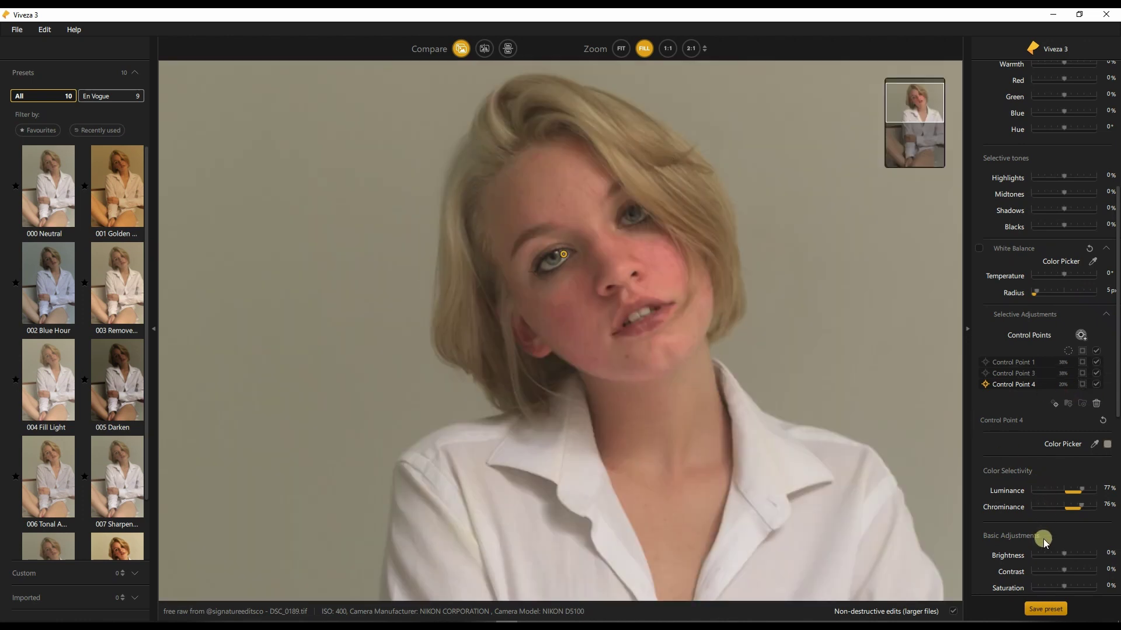
scroll(1057, 555, "down", 2)
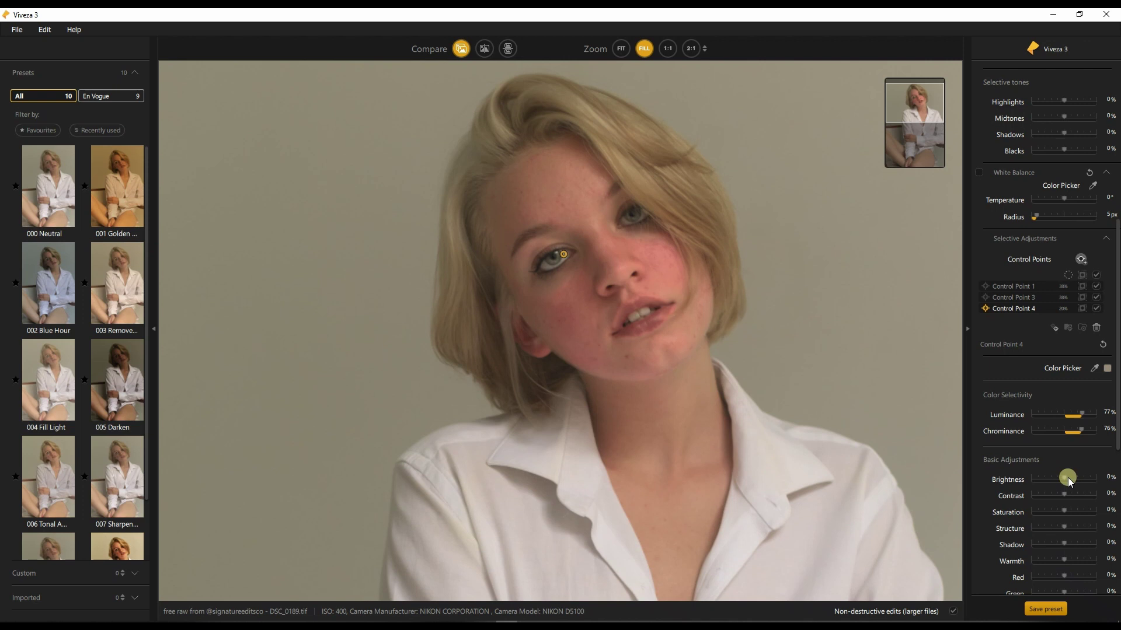
left_click_drag(1070, 483, 1079, 485)
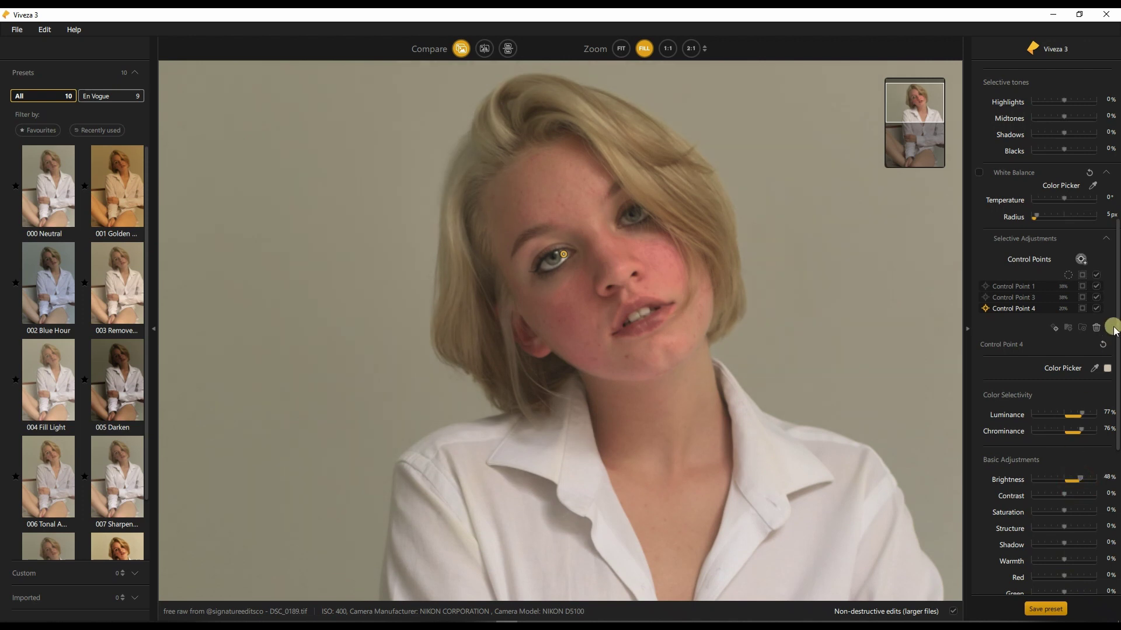
left_click(1083, 308)
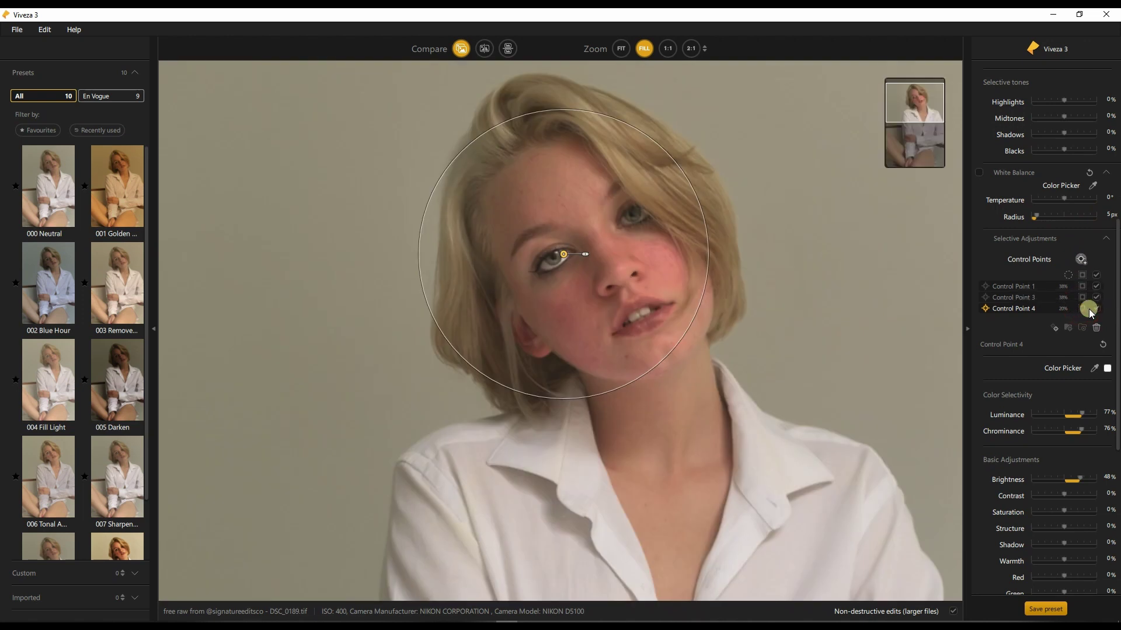
left_click(1096, 309)
left_click(1096, 310)
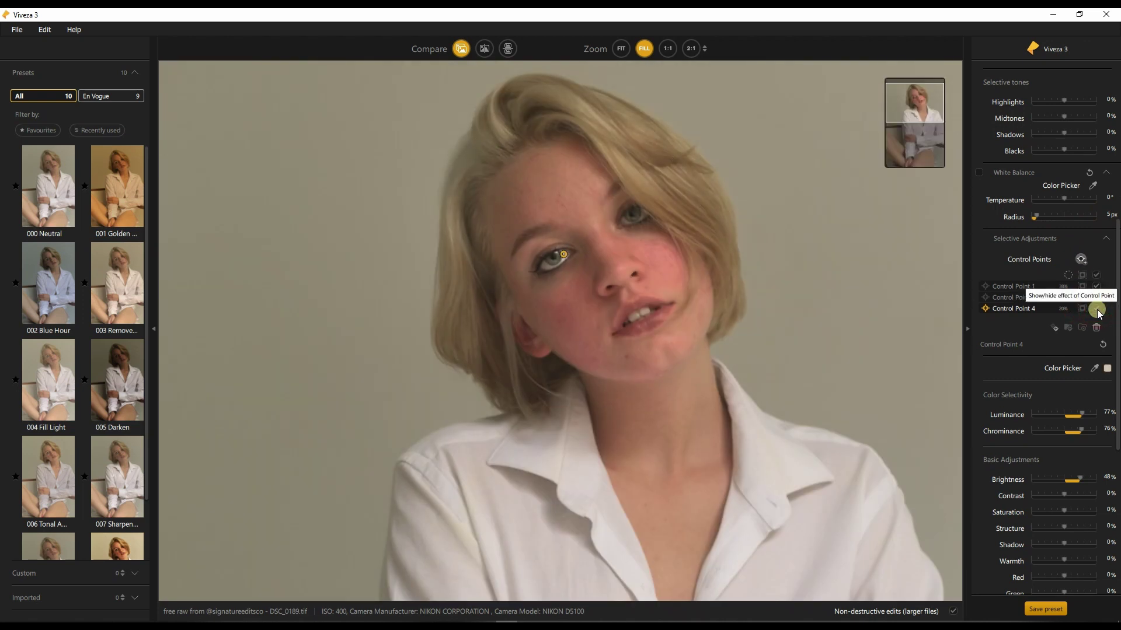
left_click(1096, 311)
left_click(1097, 310)
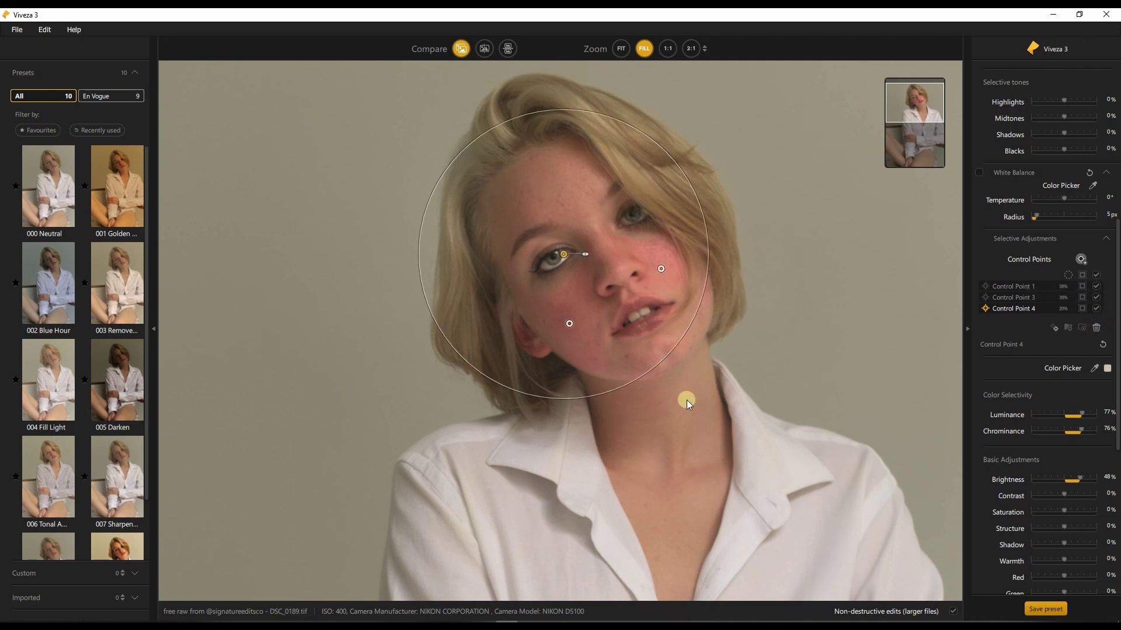
Place a new control point on the other eye and shrink its radius
left_click(1055, 332)
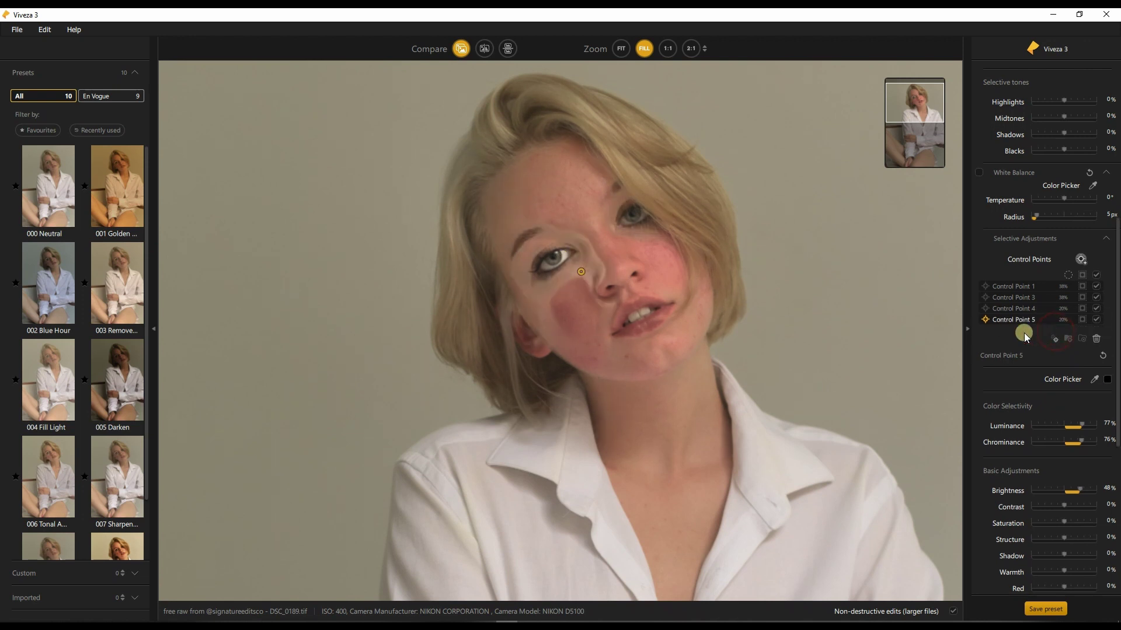
left_click(581, 274)
left_click_drag(581, 281, 646, 222)
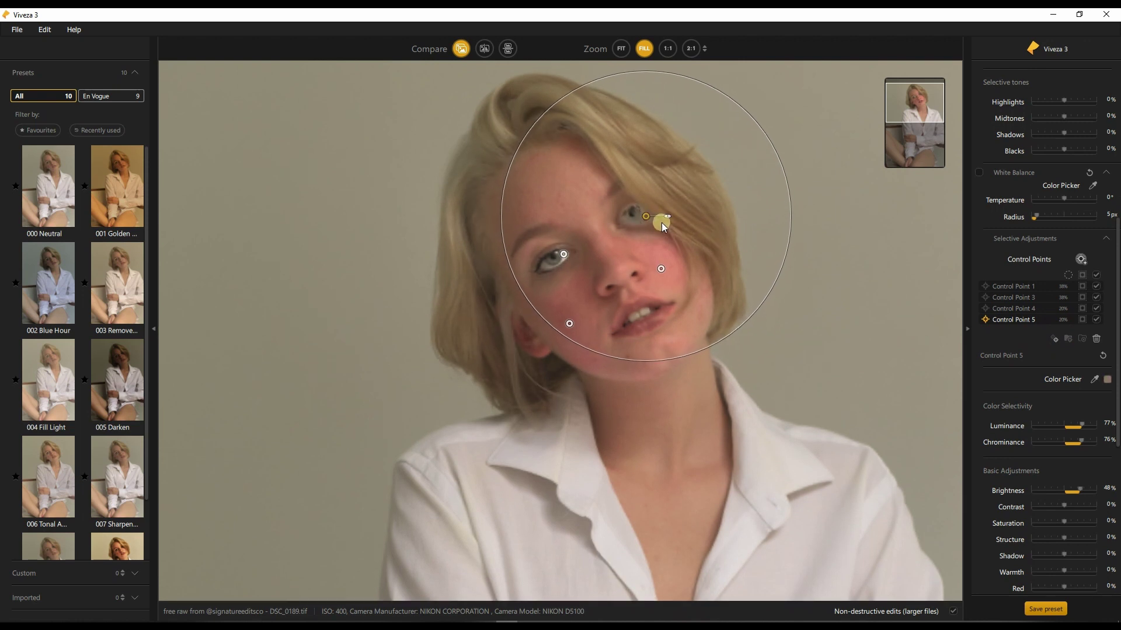
left_click_drag(666, 216, 661, 215)
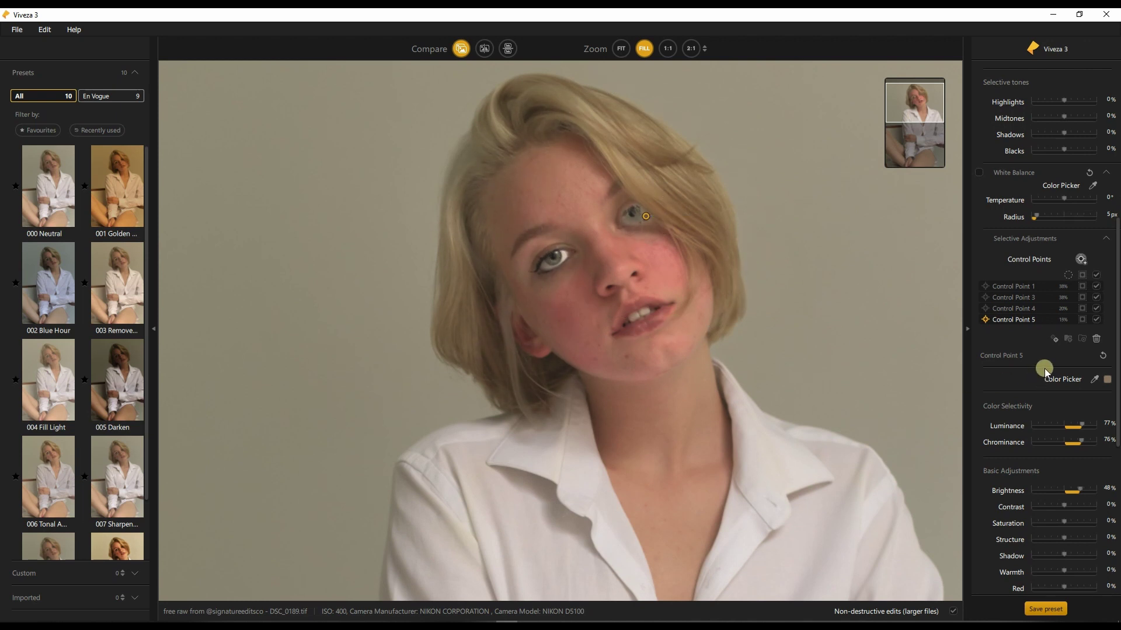
Lower that point's brightness to 19% and raise Shadow to 79%
left_click_drag(648, 220, 627, 226)
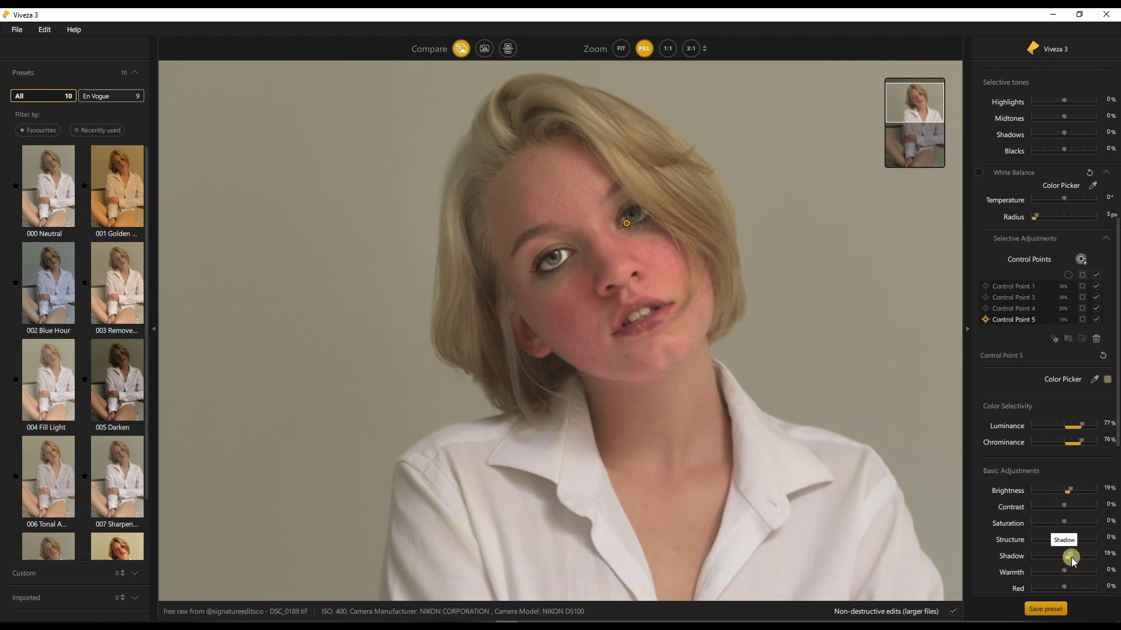
left_click_drag(1076, 558, 1078, 556)
left_click(1088, 555)
mouse_move(488, 471)
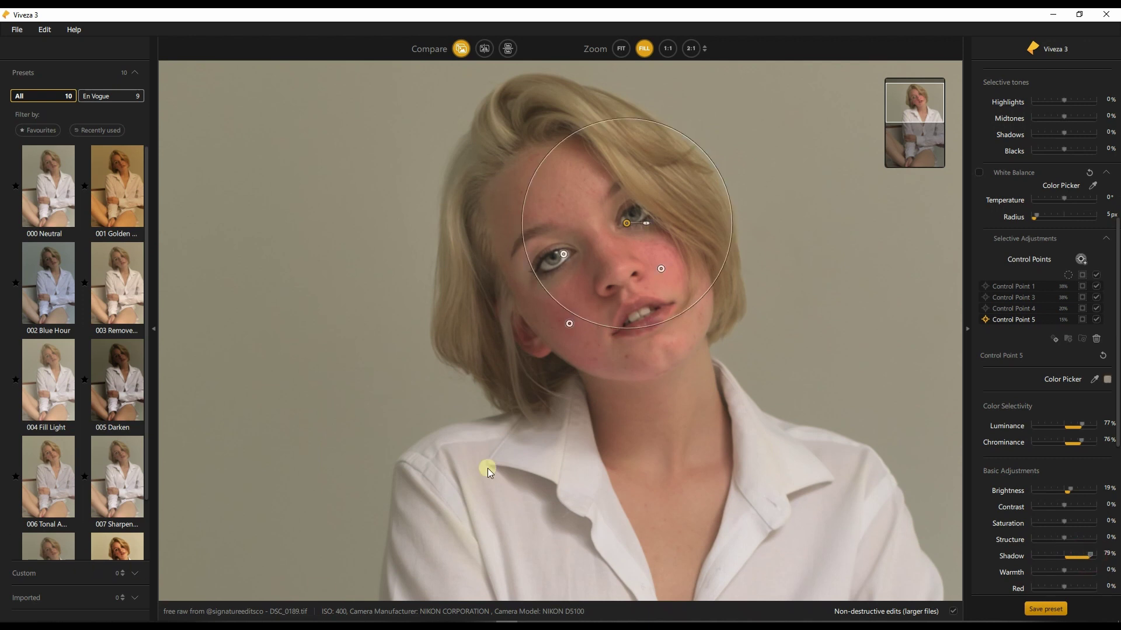
left_click(463, 50)
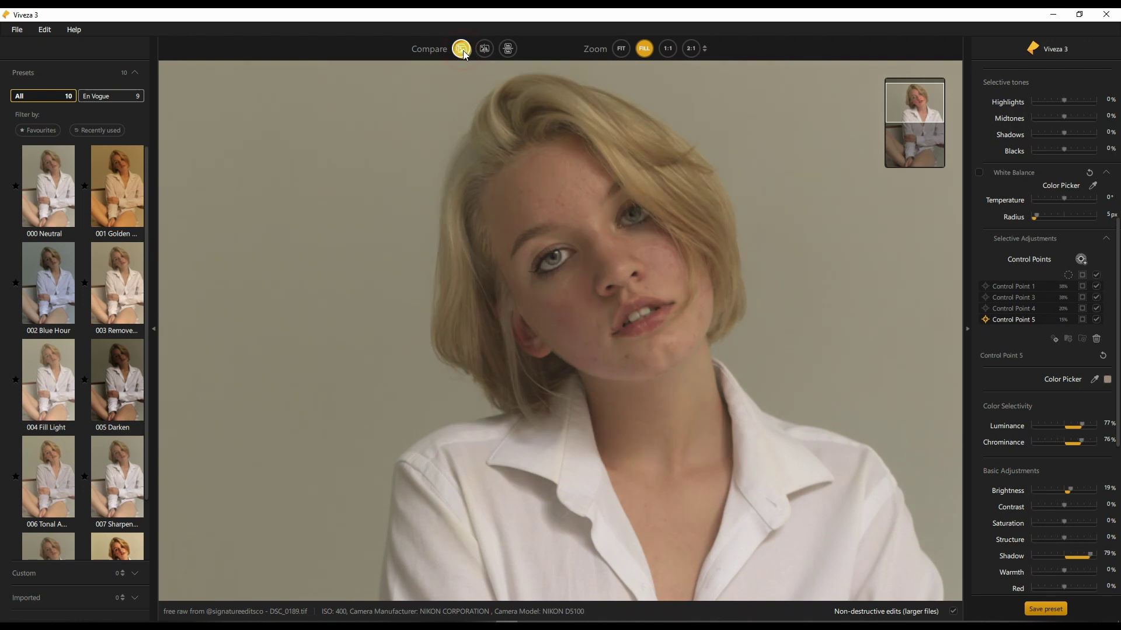
left_click(463, 50)
left_click(464, 50)
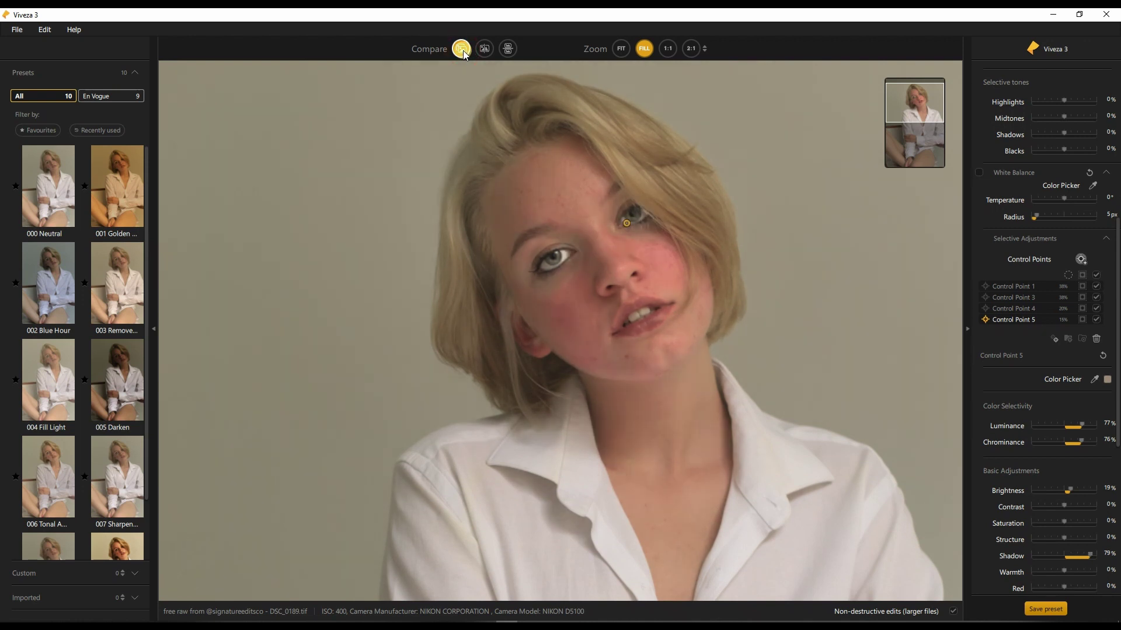
left_click(463, 50)
left_click(464, 51)
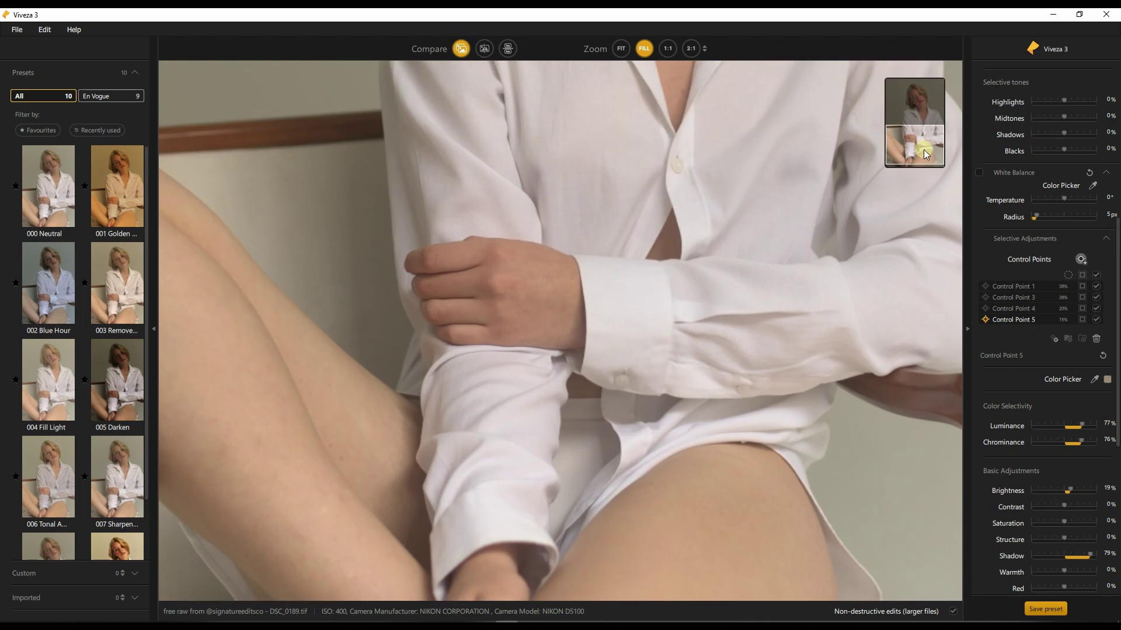
Pan the navigator view down to the model's legs
mouse_move(909, 97)
left_mouse_down()
mouse_move(926, 164)
mouse_move(922, 107)
left_mouse_up()
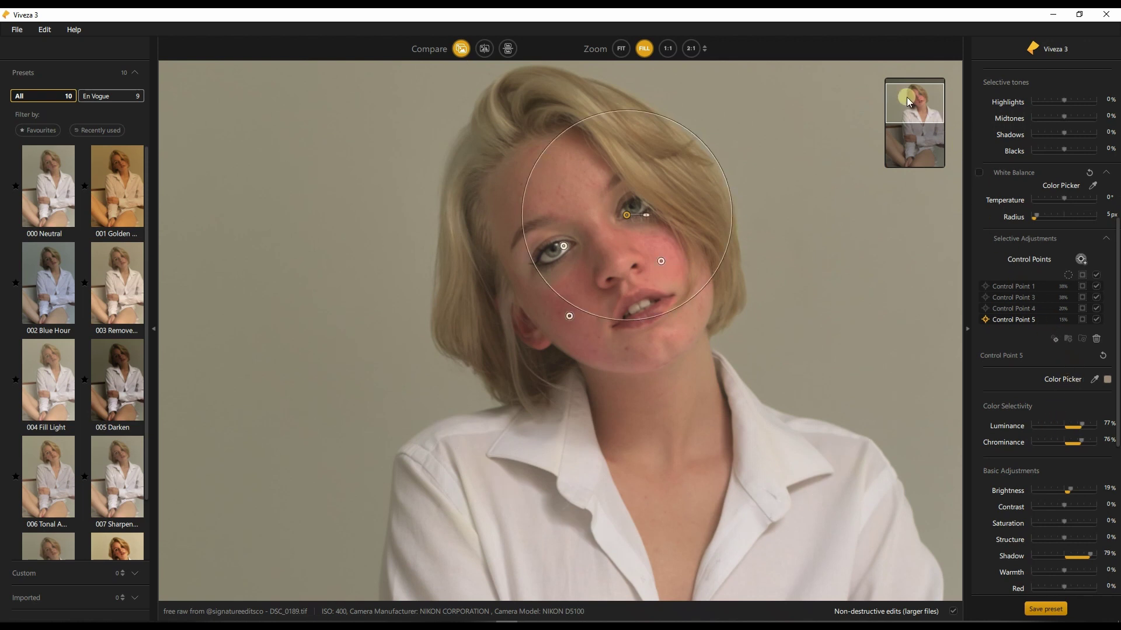
left_click_drag(908, 101, 911, 152)
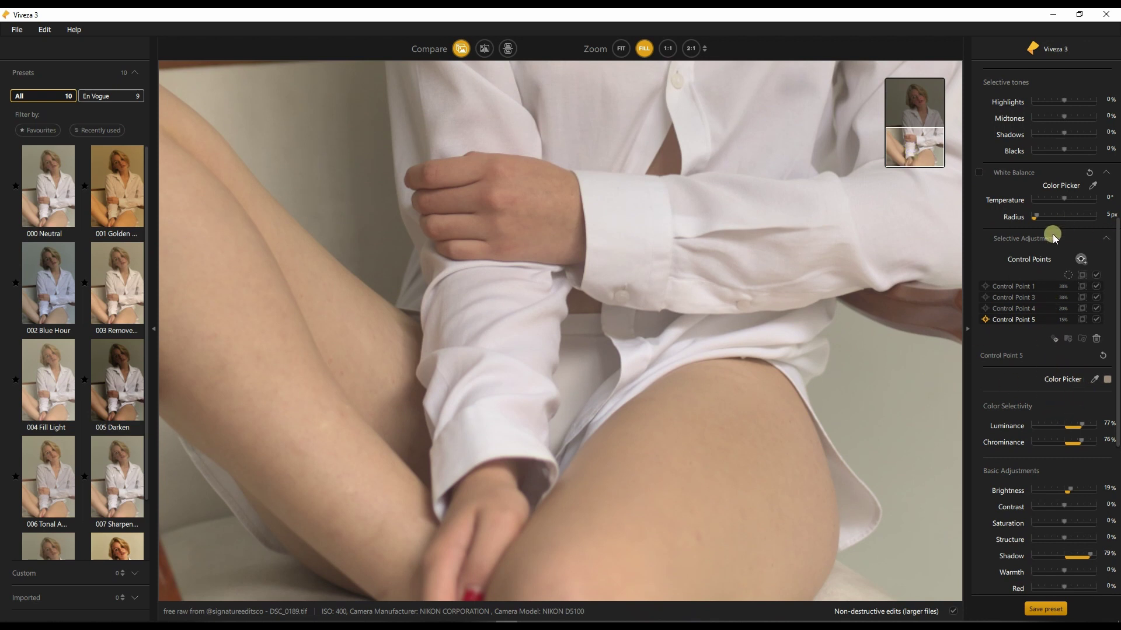
Place a large-radius control point on the thigh, briefly checking its selection mask
left_click(1083, 262)
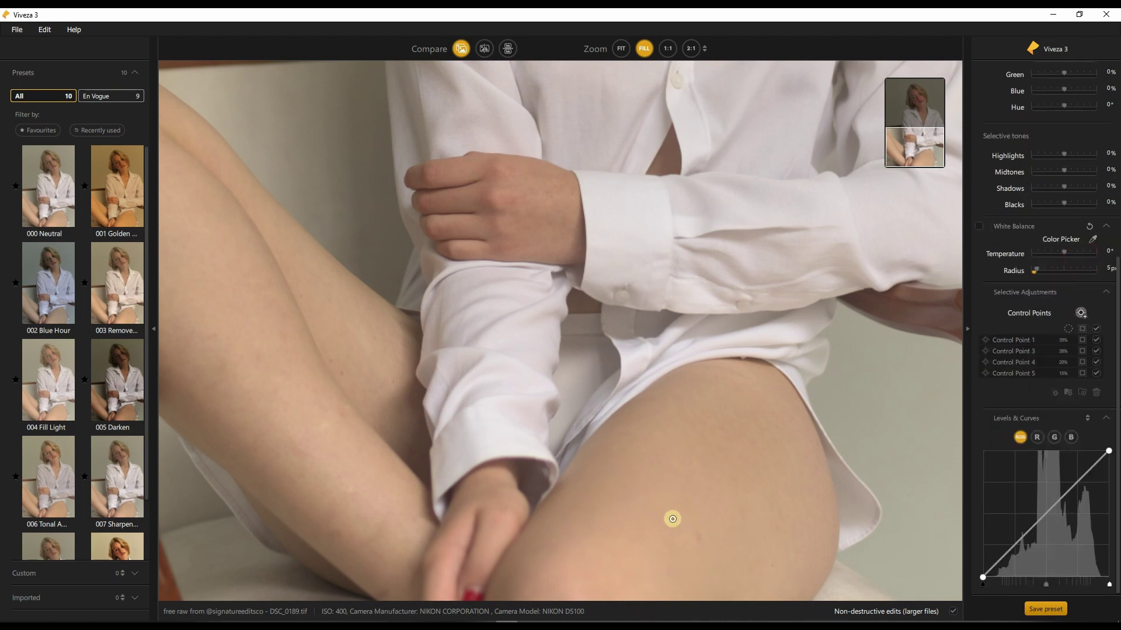
left_click(673, 519)
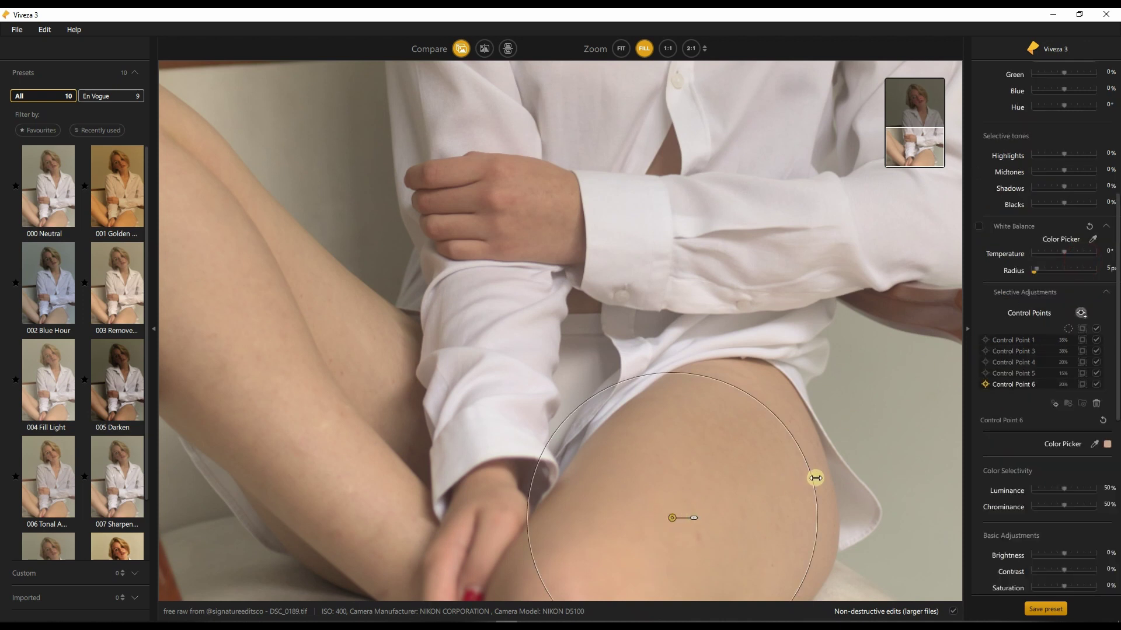
left_click_drag(813, 476, 911, 480)
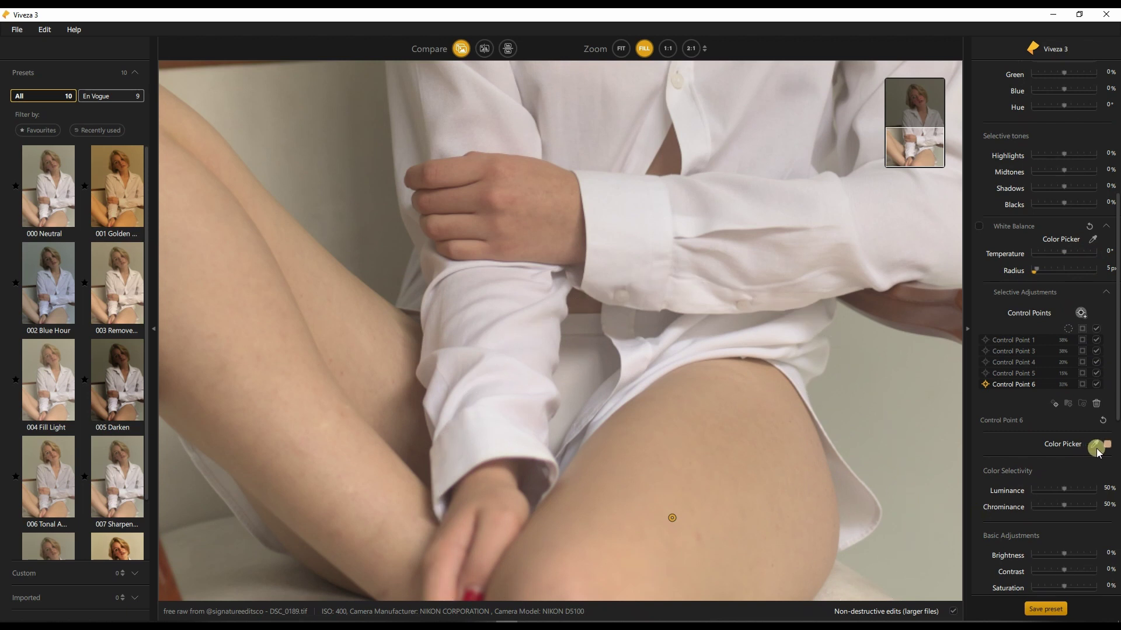
left_click(1083, 385)
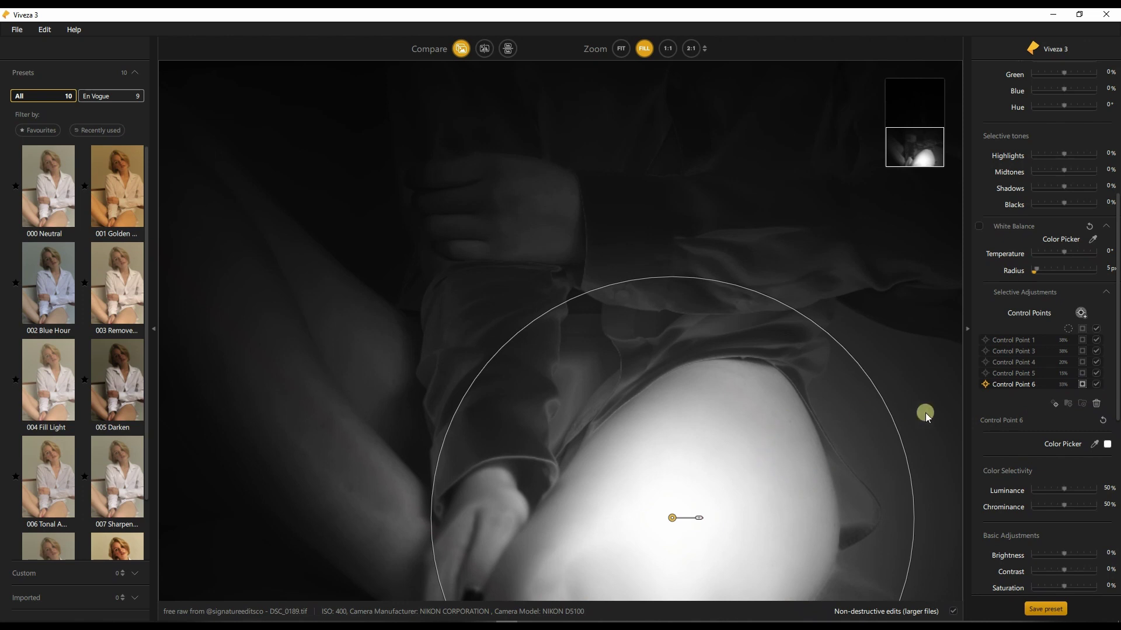
left_click(1081, 382)
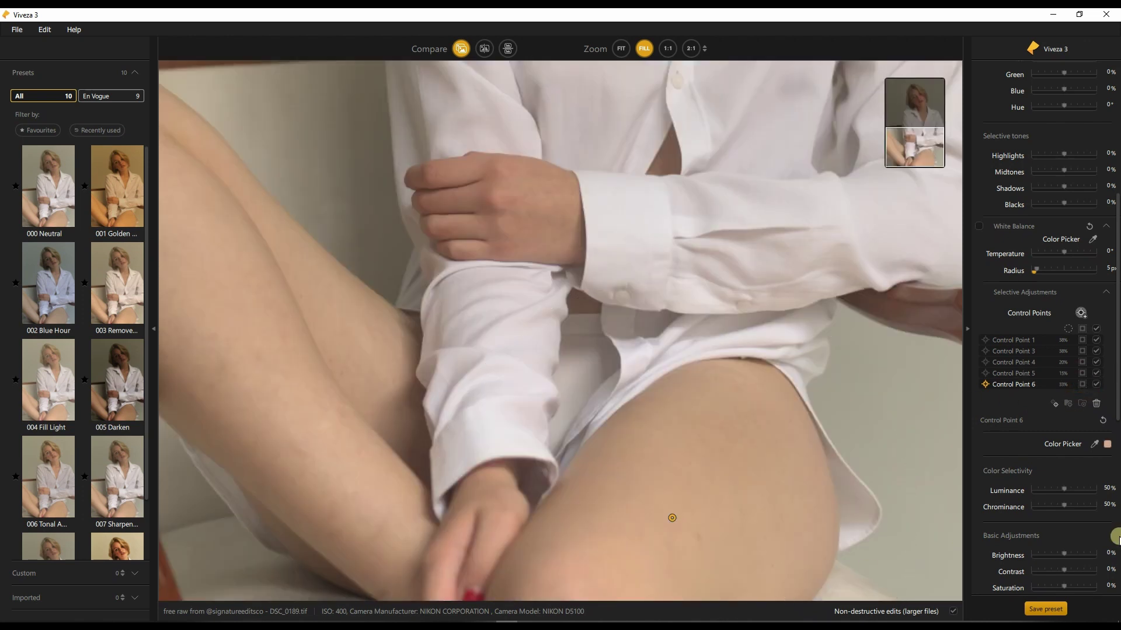
Choose a deeper skin tone as the thigh point's target colour in the colour chooser
left_click(1107, 444)
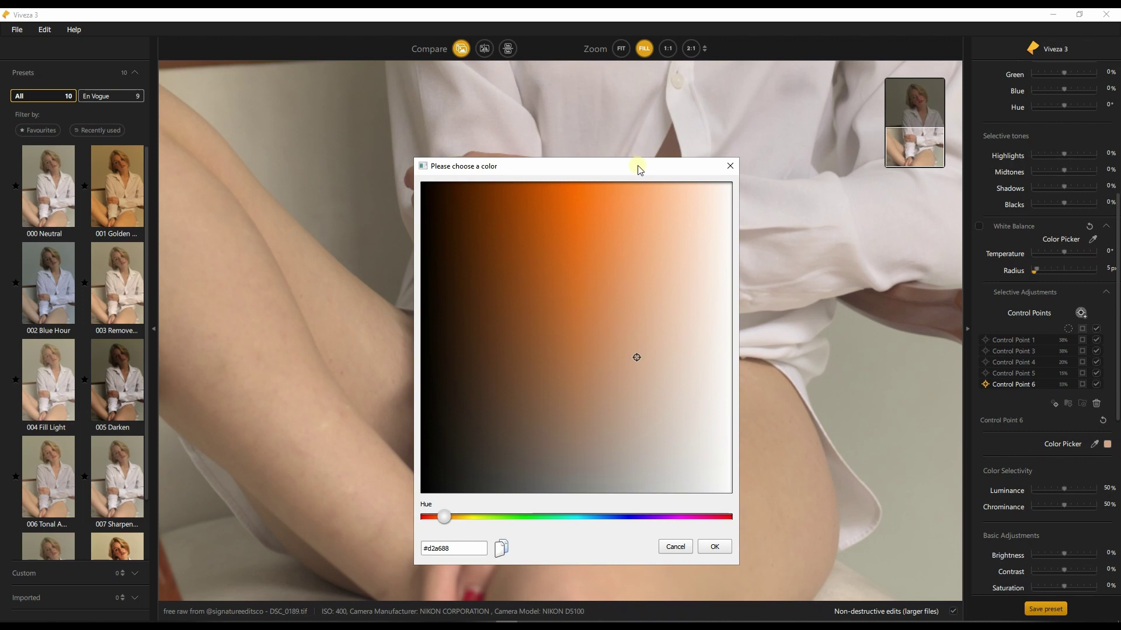
mouse_move(633, 171)
left_mouse_down()
mouse_move(462, 155)
mouse_move(387, 192)
left_mouse_up()
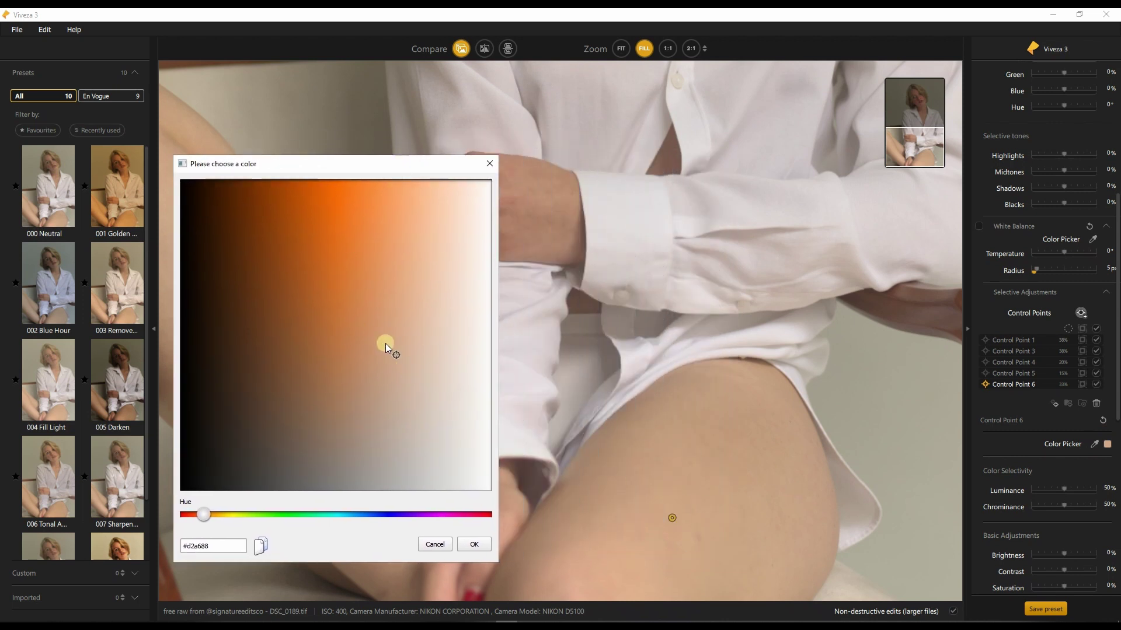
left_click_drag(385, 344, 369, 337)
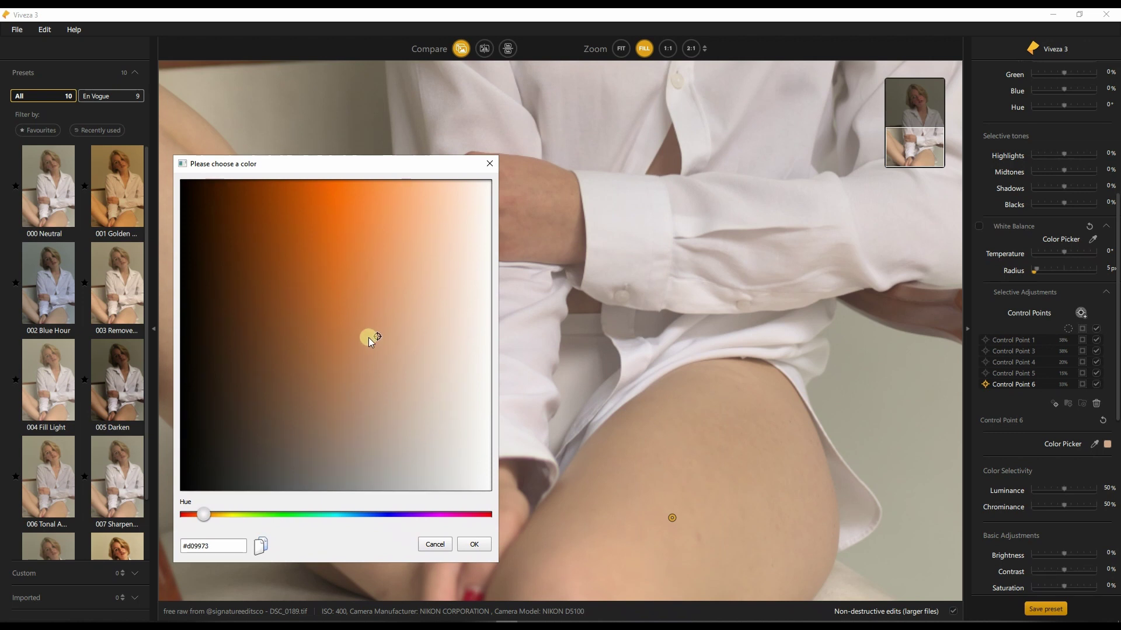
left_click(388, 317)
left_click(465, 544)
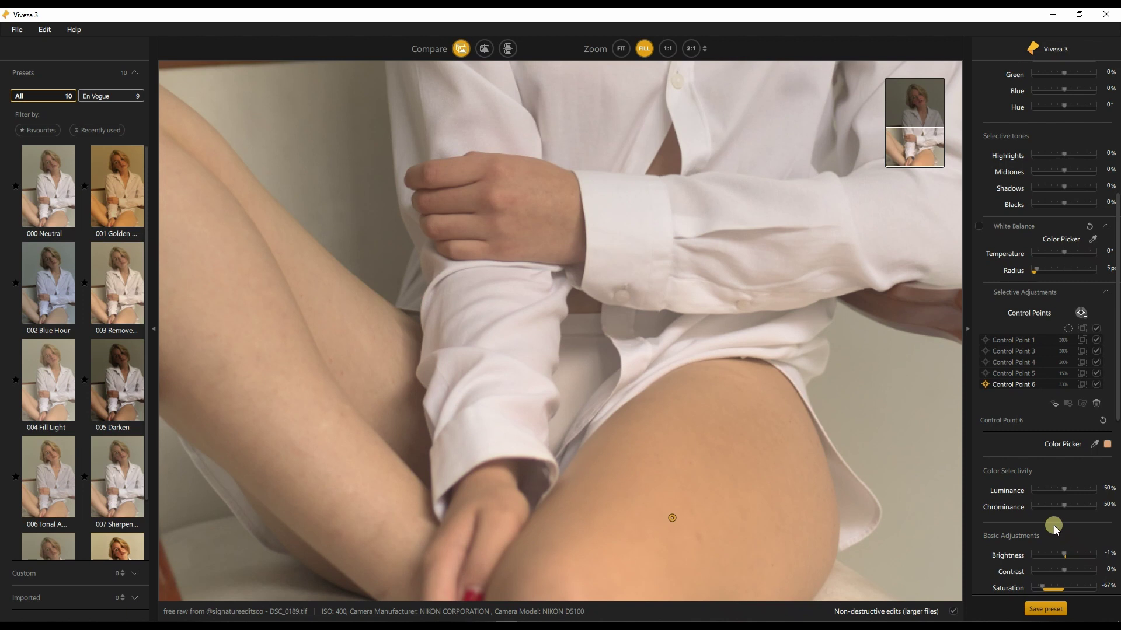
Delete the desaturating thigh point and place a new control point on the thigh
left_click(1094, 405)
key("Return")
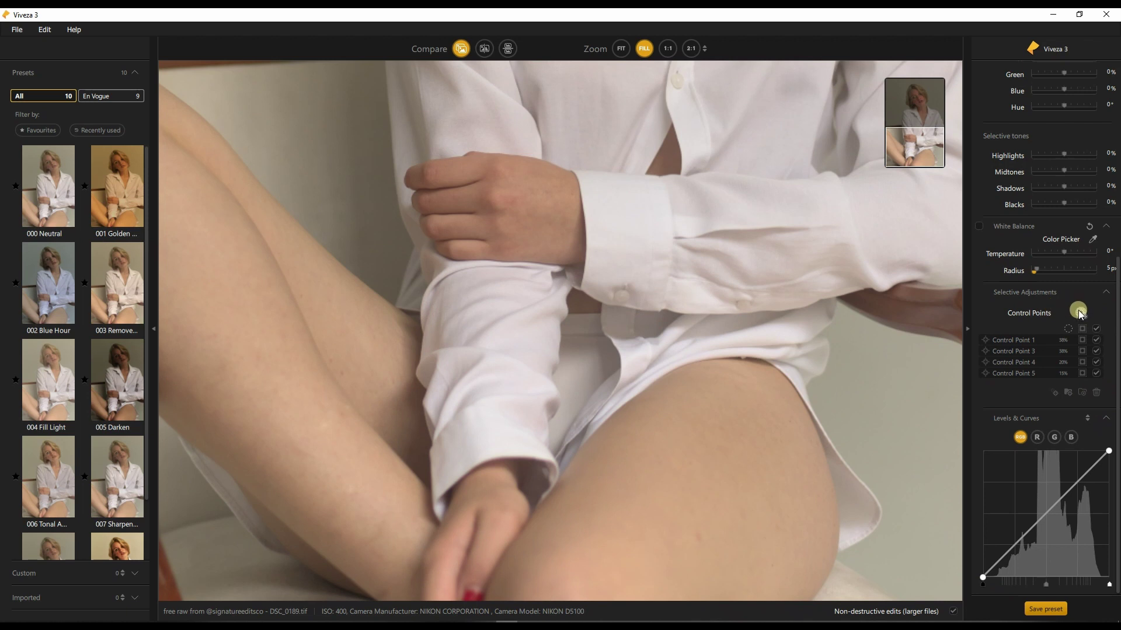
left_click(1078, 310)
left_click(716, 480)
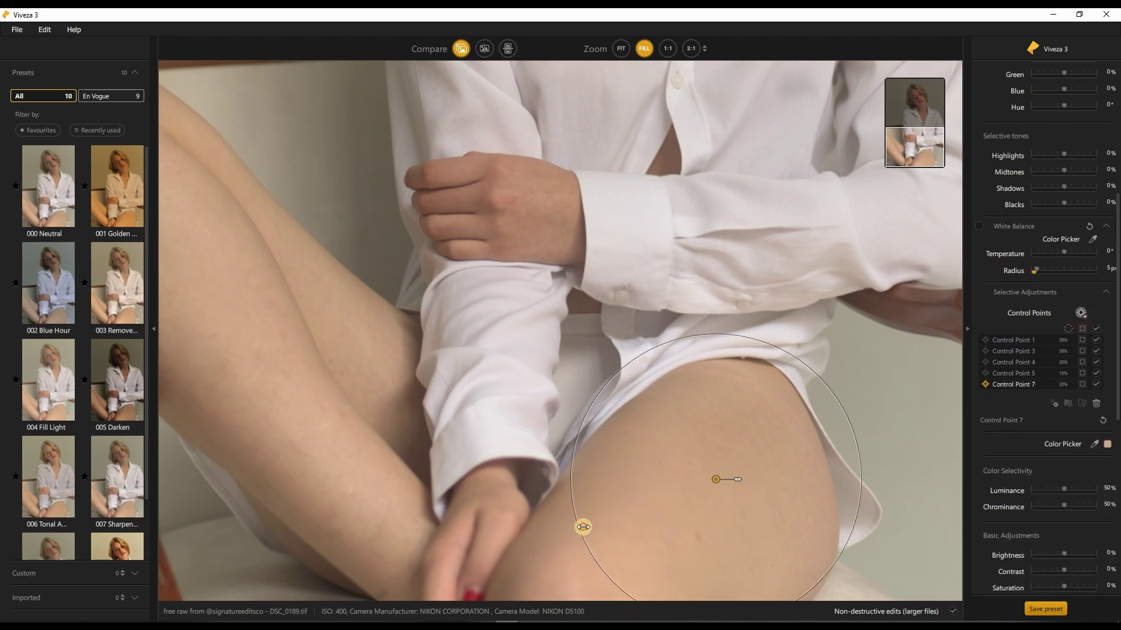
Widen the new point's radius over the thigh and arm, checking the selection mask
left_click_drag(583, 528, 323, 531)
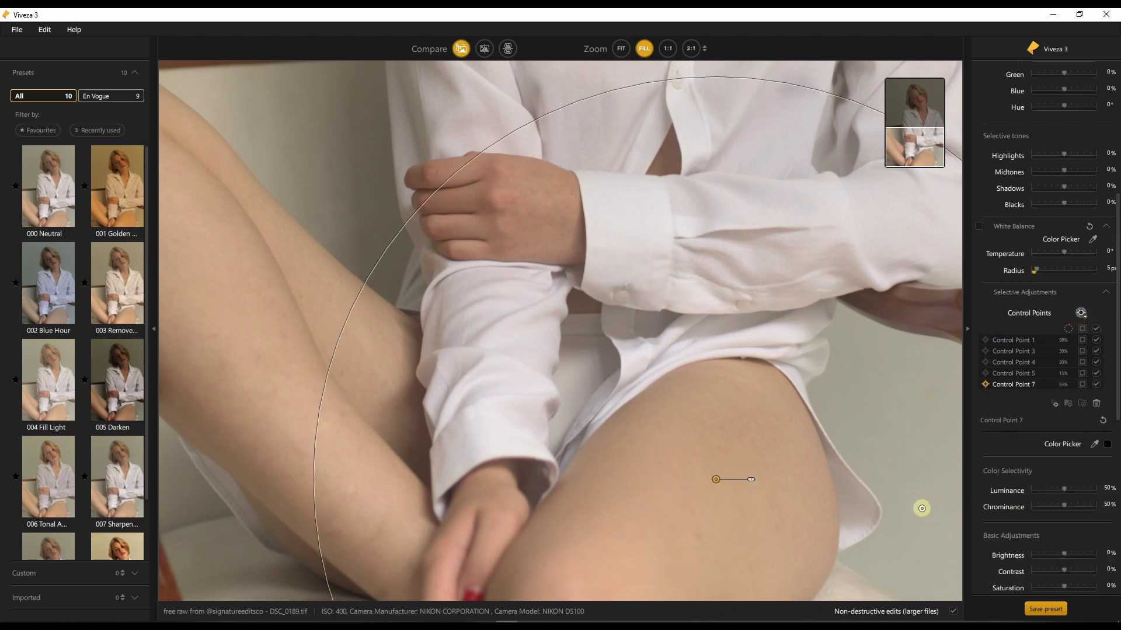
left_click(1082, 386)
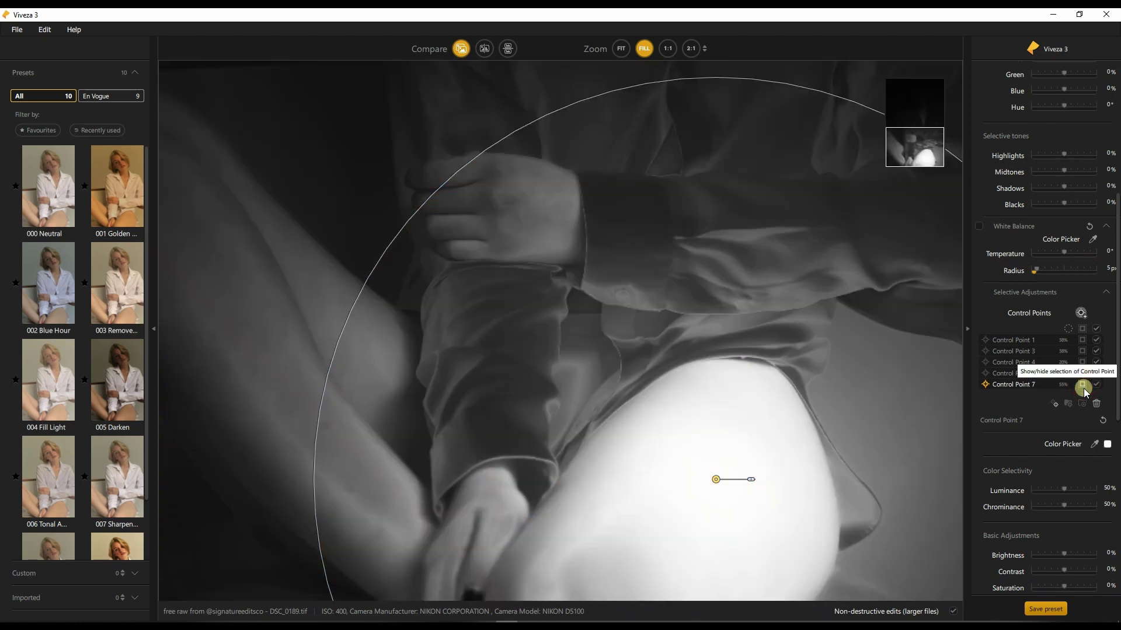
left_click_drag(751, 479, 755, 488)
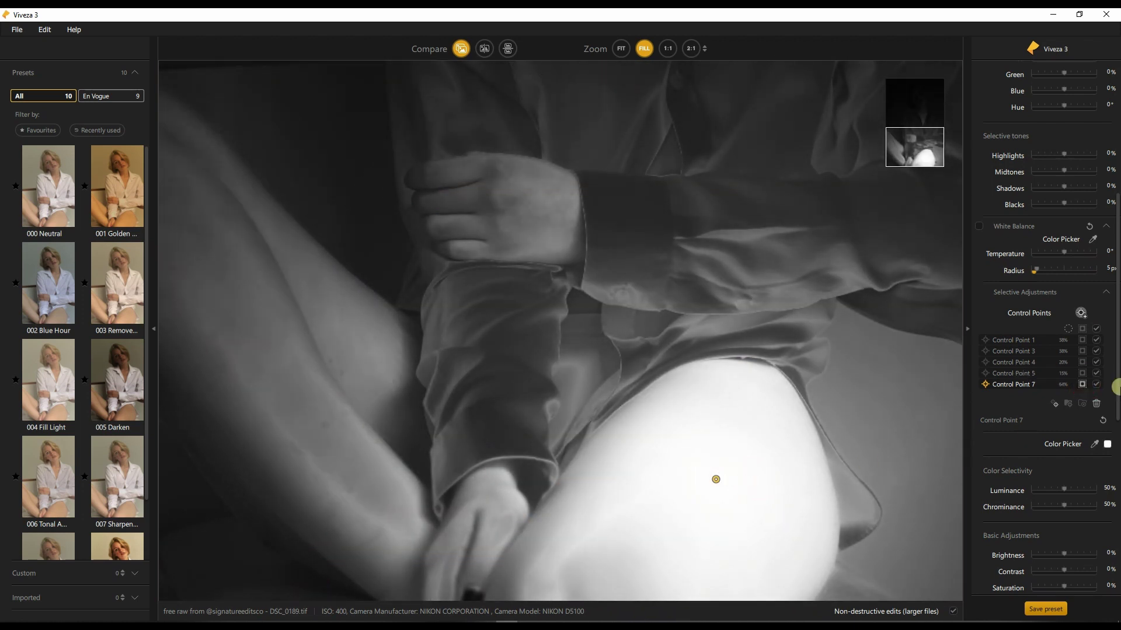
left_click(1083, 385)
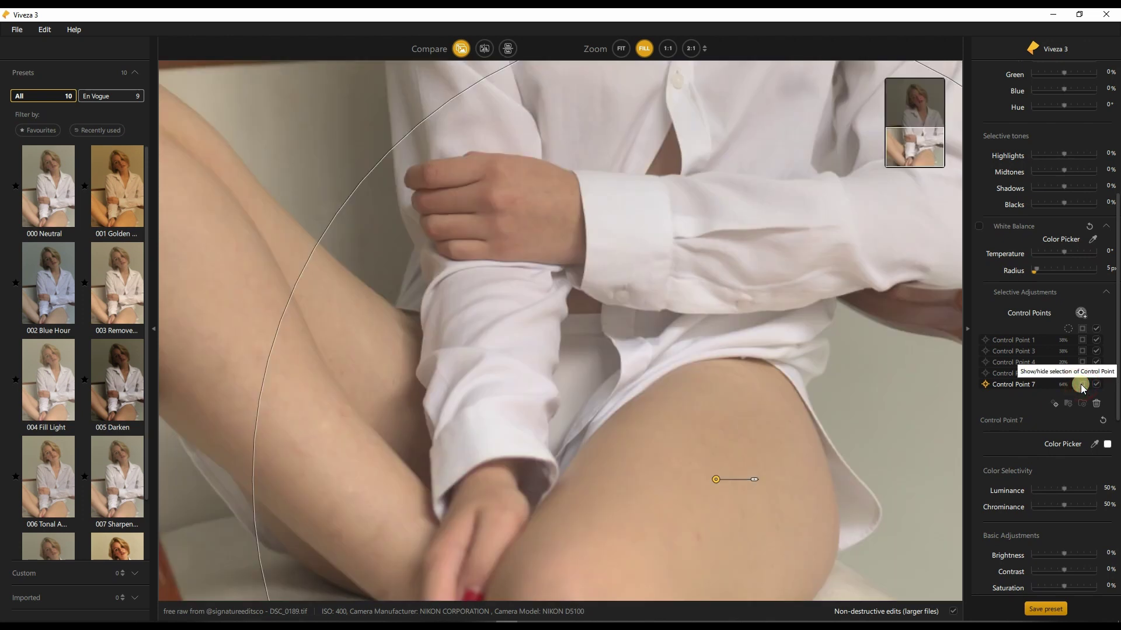
Sample the nose's skin tone as the thigh point's target colour, panning between face and legs
left_click(1093, 444)
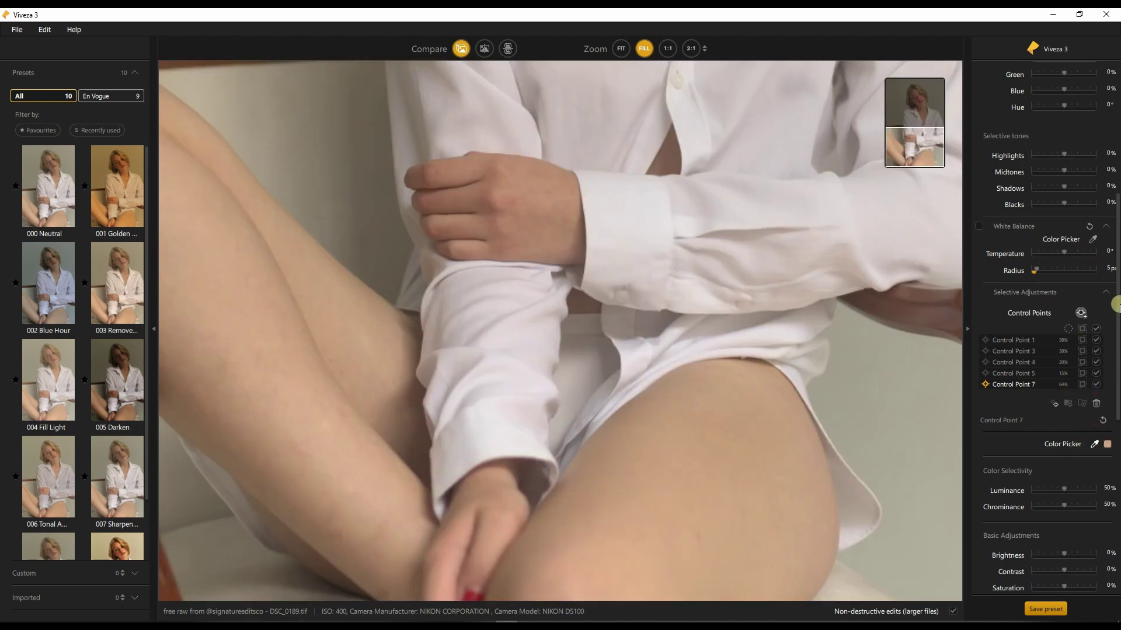
left_click_drag(917, 134, 919, 82)
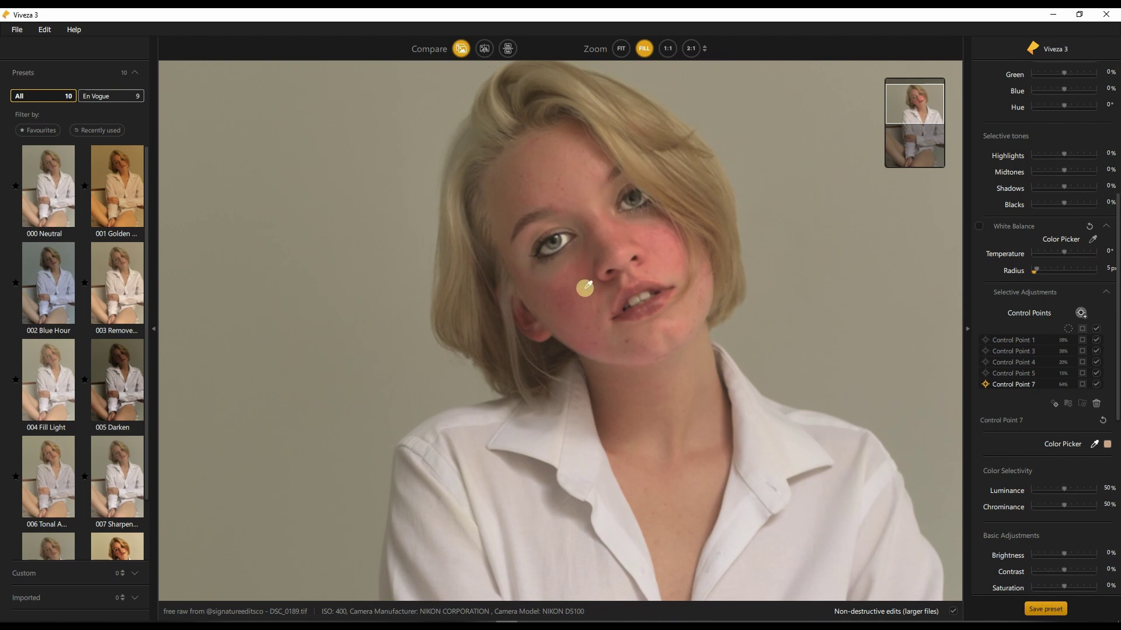
left_click(618, 251)
left_click_drag(920, 116, 925, 163)
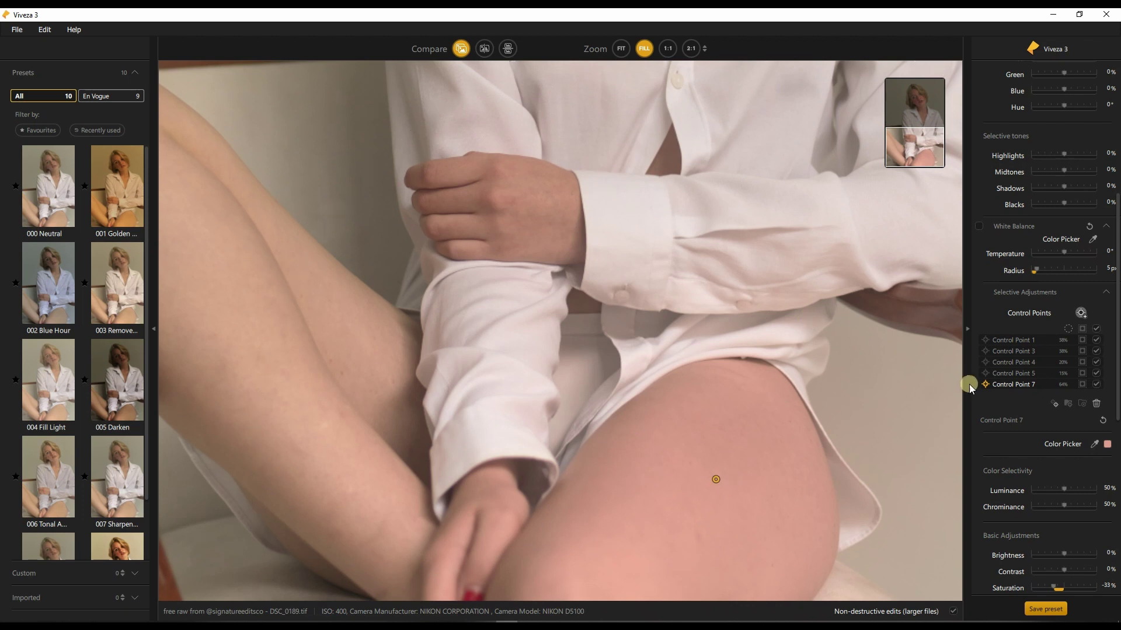
mouse_move(715, 480)
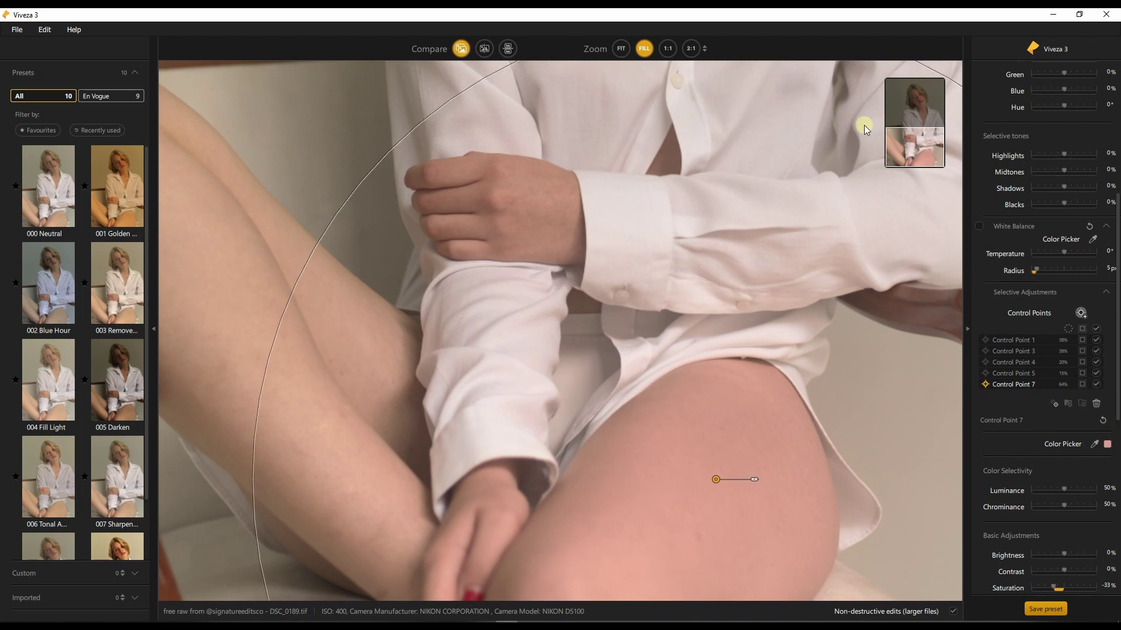
left_click_drag(927, 150, 927, 91)
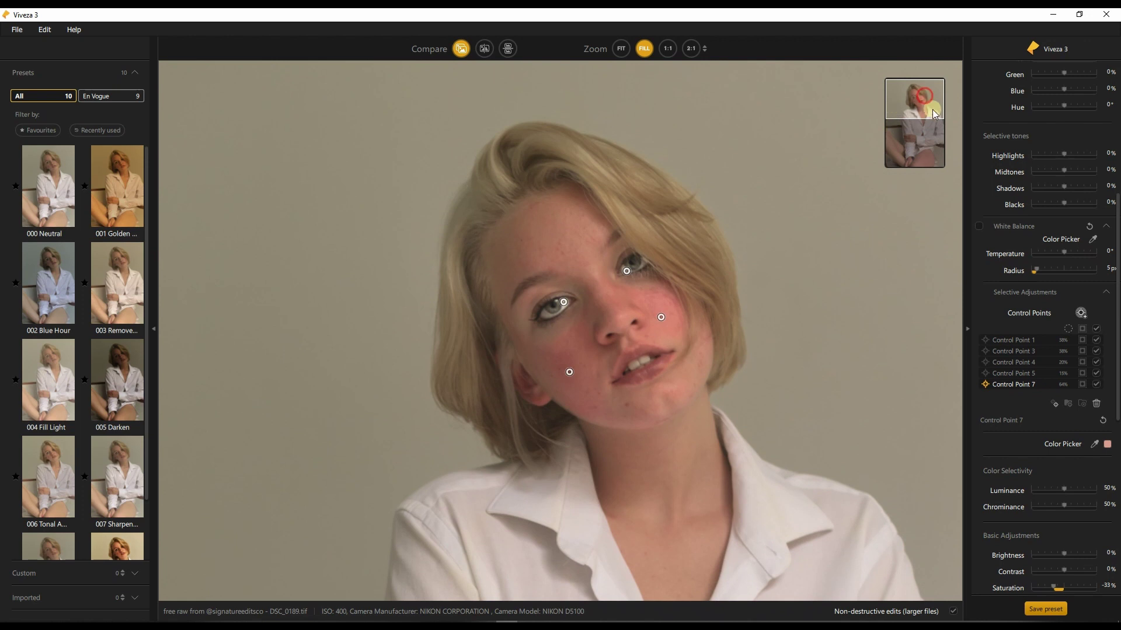
left_click_drag(933, 110, 952, 163)
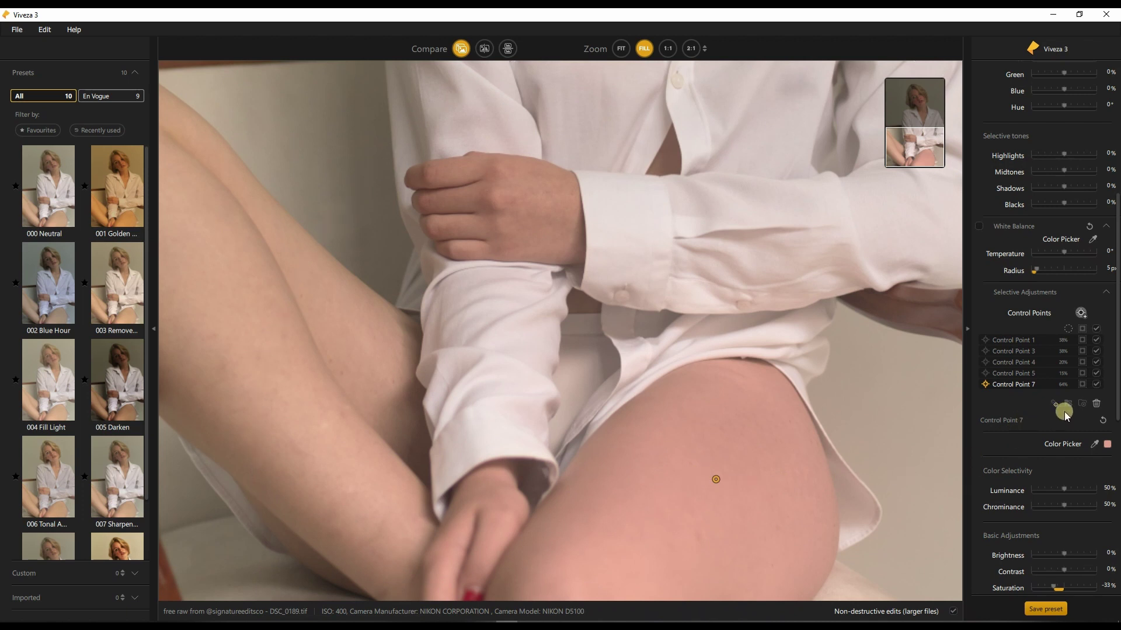
Replace the sampled-colour thigh point with a new wide-radius control point on the thigh
left_click(1096, 405)
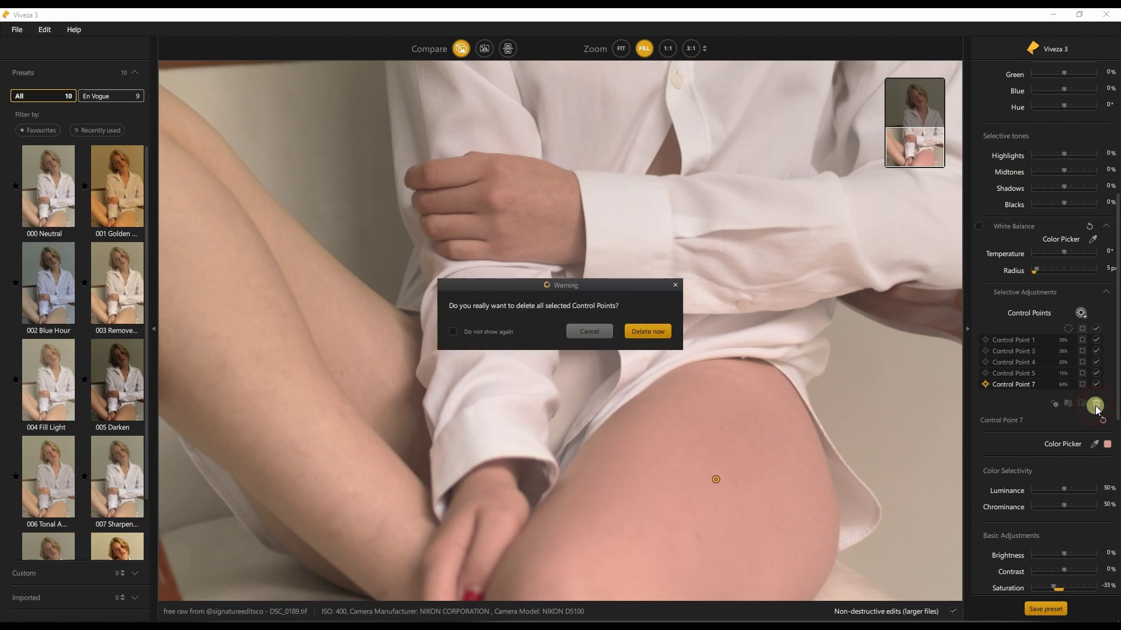
left_click(639, 336)
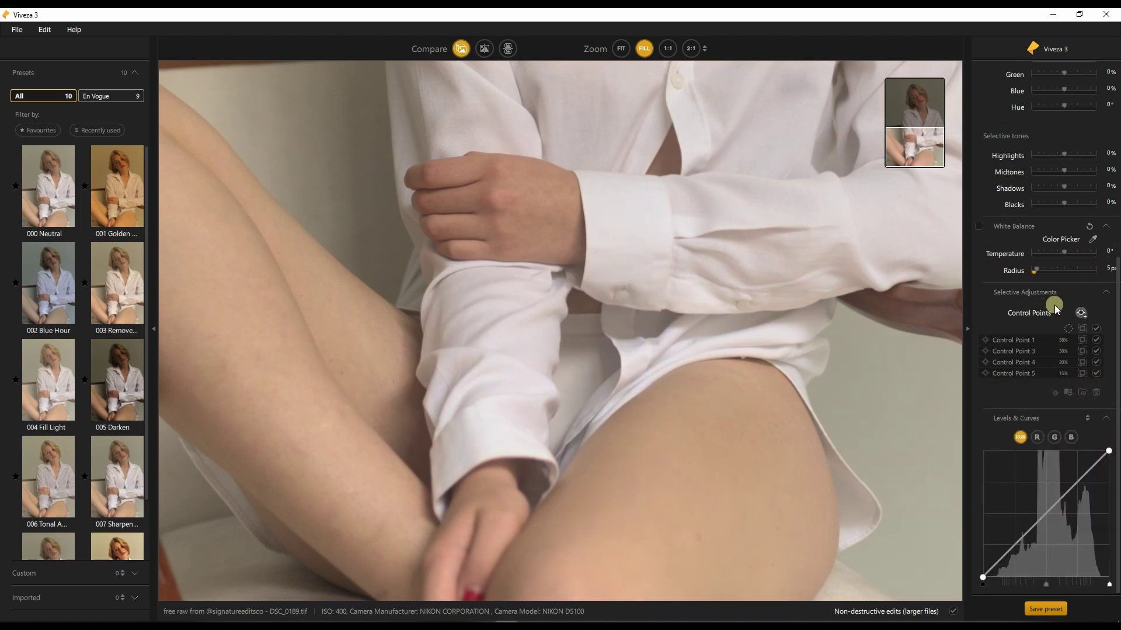
left_click(1079, 311)
left_click(686, 486)
mouse_move(686, 486)
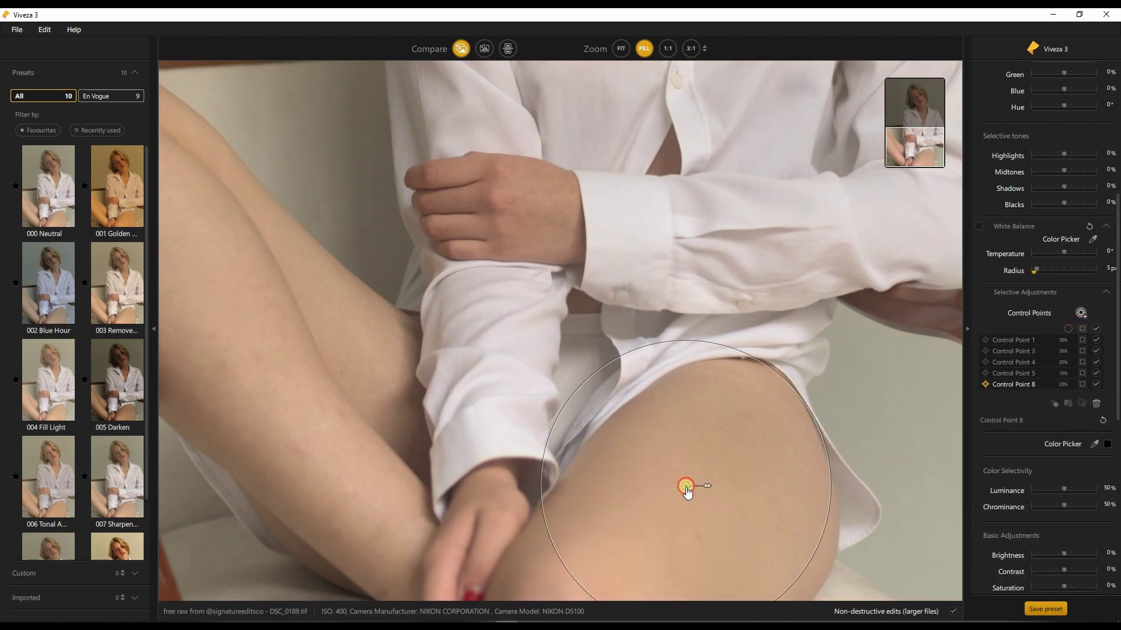
left_click_drag(560, 480, 415, 494)
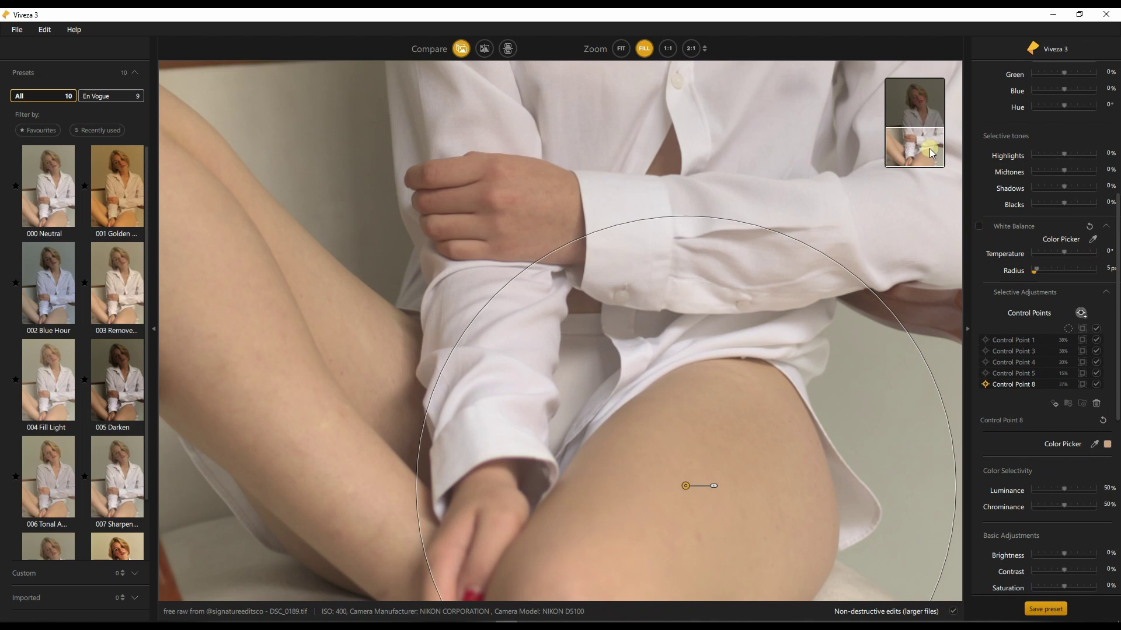
left_click(457, 339)
Move the control point onto the upper-left wall and shrink it to a small circle
left_click_drag(683, 485, 308, 111)
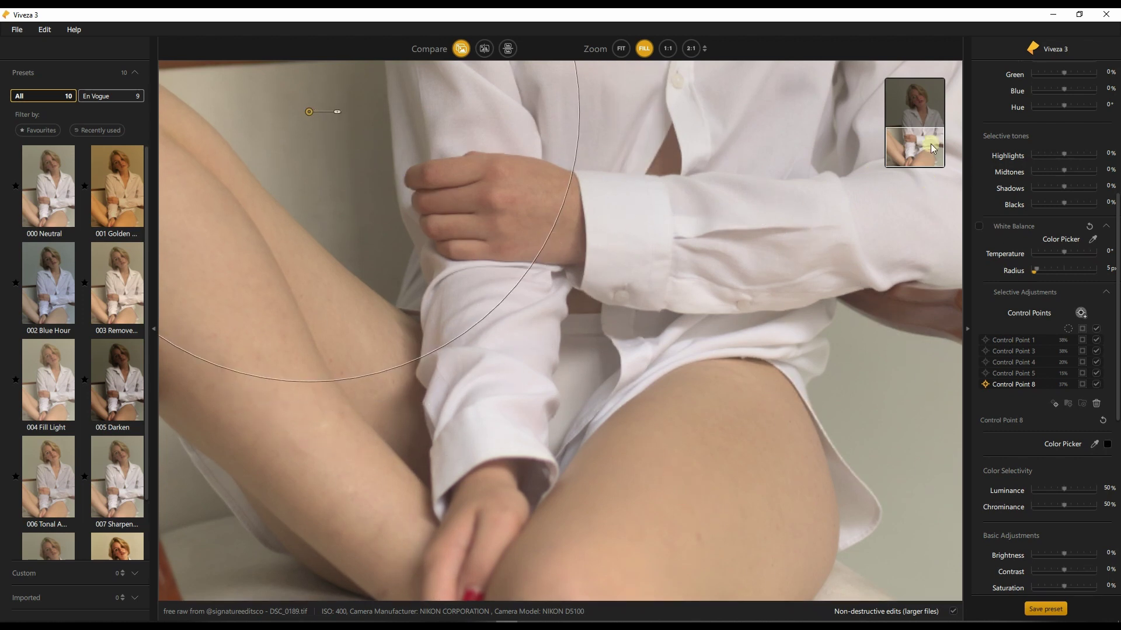
left_click_drag(931, 143, 922, 124)
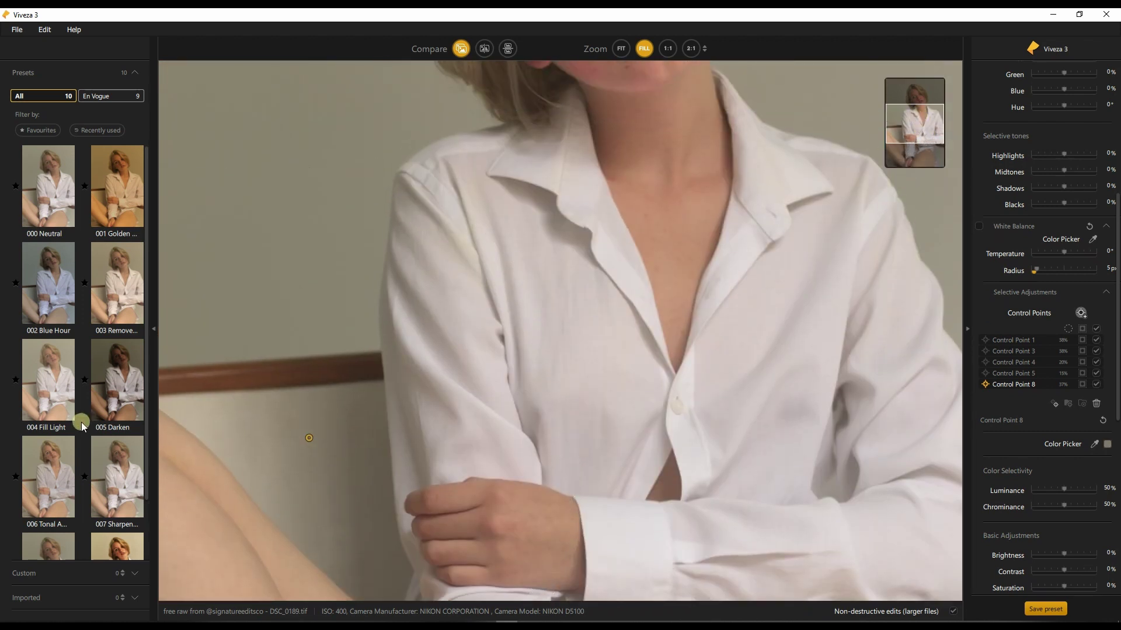
left_click_drag(308, 438, 271, 182)
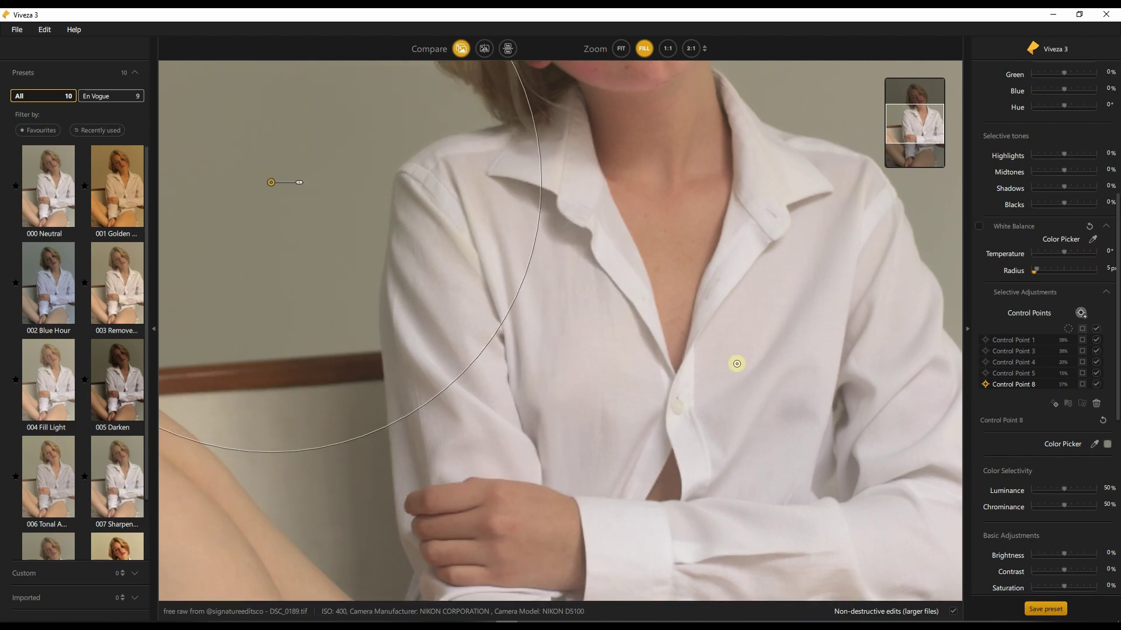
left_click_drag(319, 451, 302, 286)
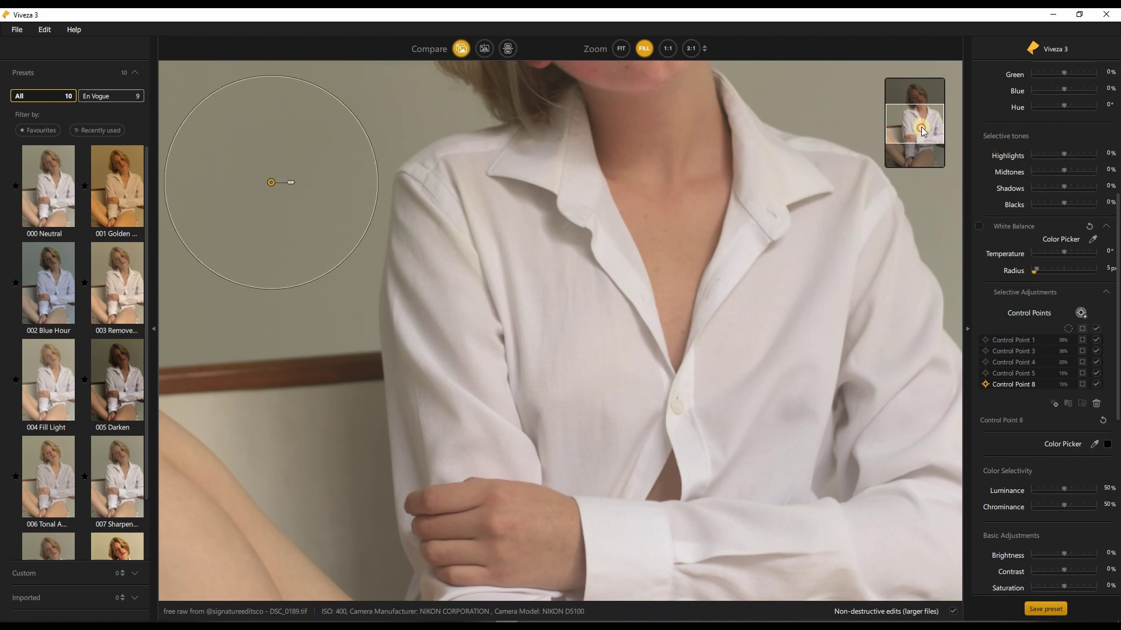
Set the wall point's target colour by sampling the mouth
left_click_drag(921, 132, 918, 108)
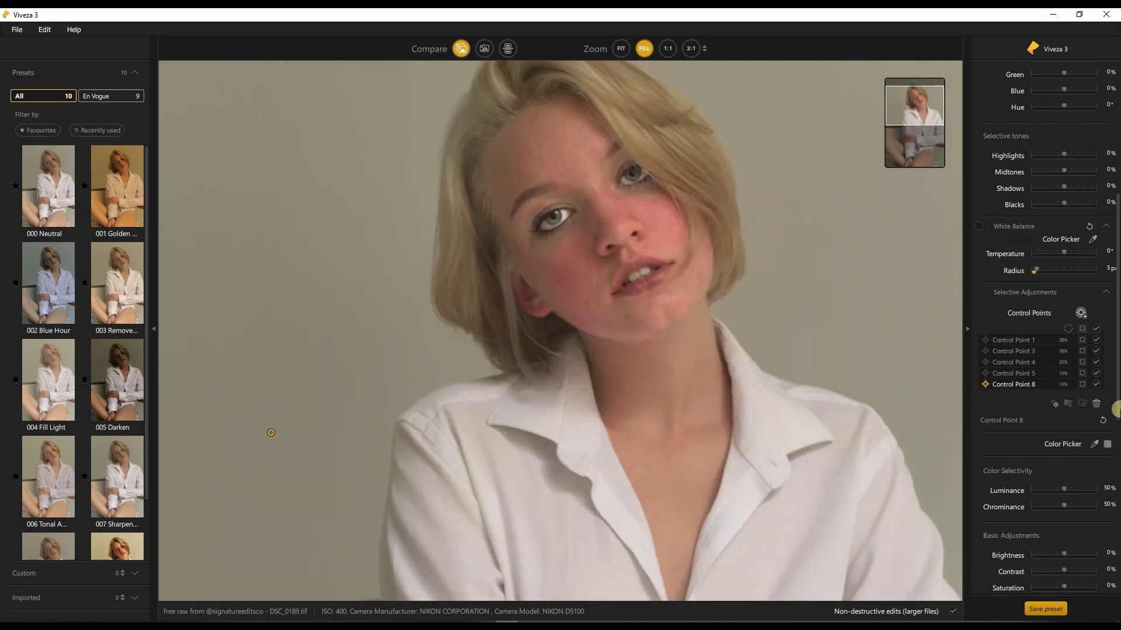
left_click(1092, 446)
left_click(655, 282)
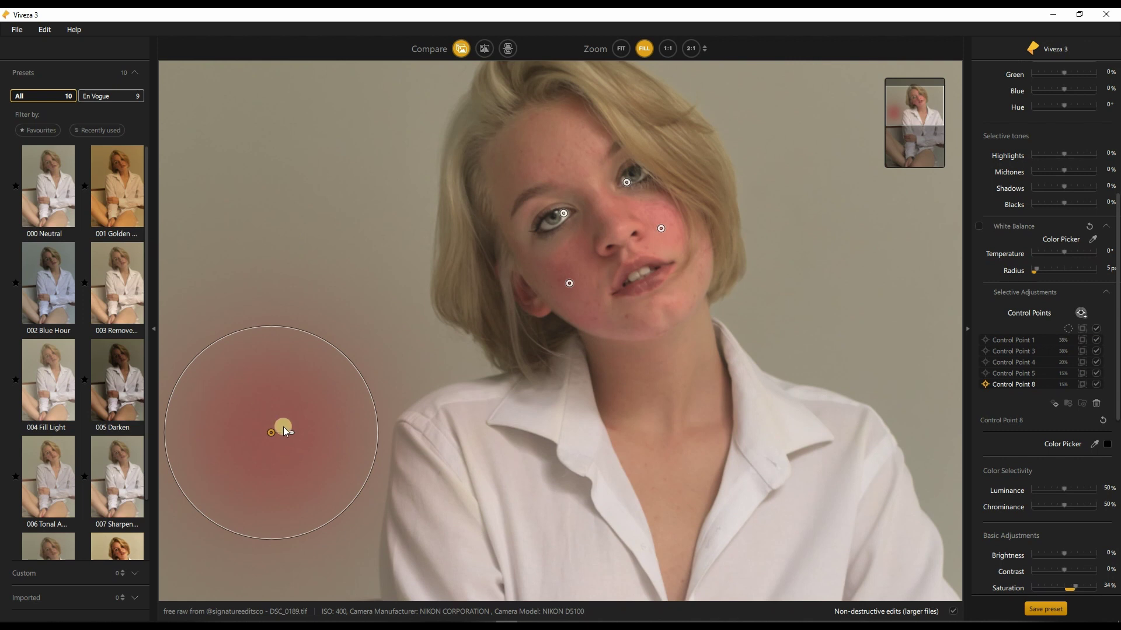
Remove the reddish wall control point, confirming with Delete now
left_click(1096, 404)
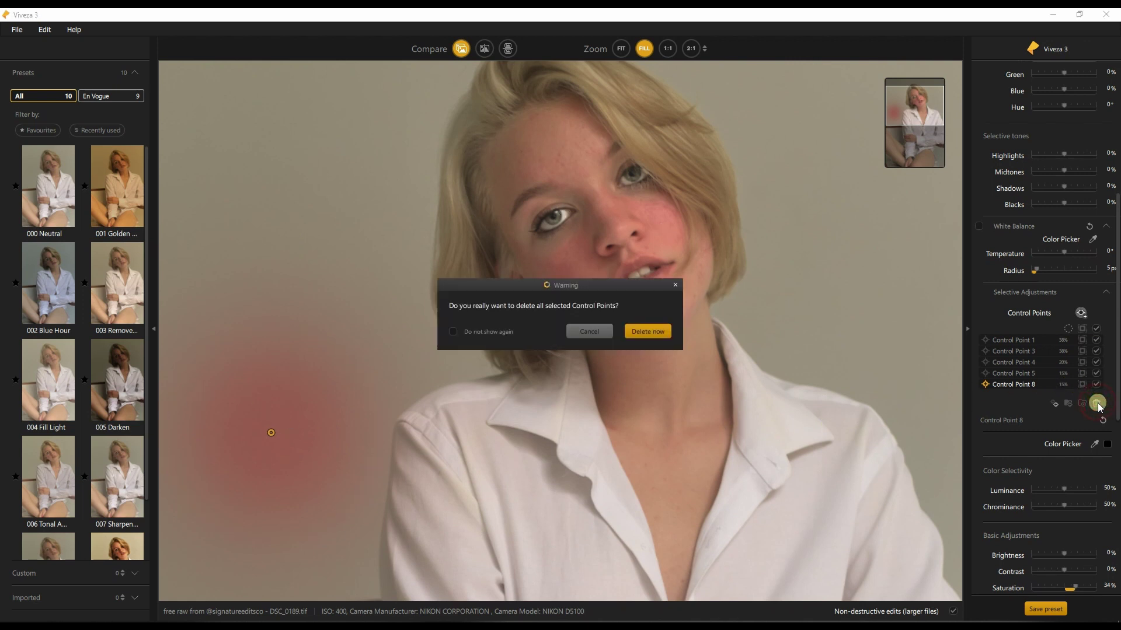
left_click(656, 331)
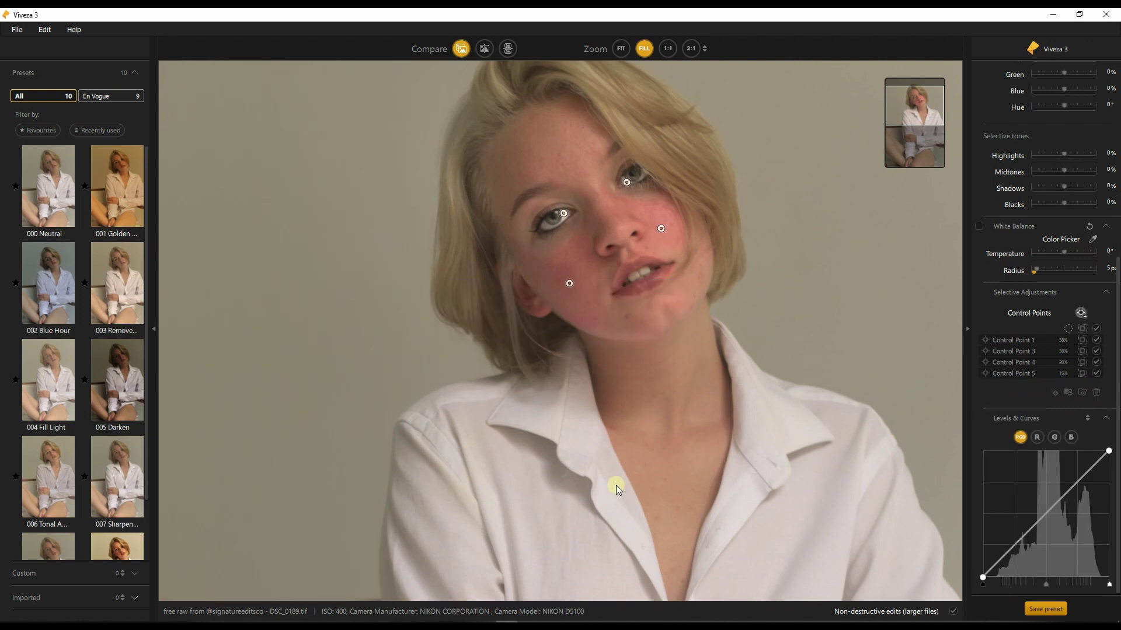